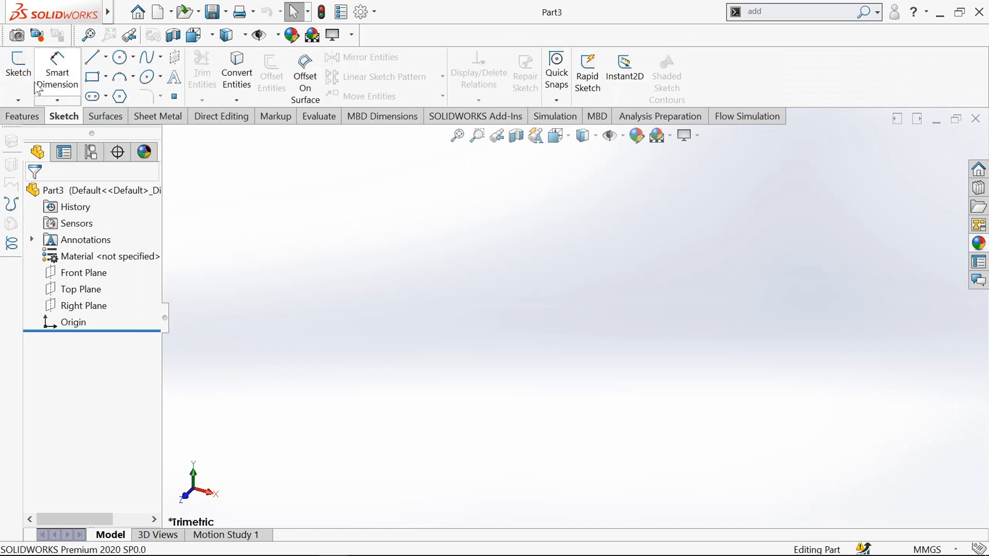
Step: Start a sketch on the Front Plane and draw two concentric circles at the origin, about 90 mm and 59 mm in diameter
left_click(19, 67)
left_click(434, 223)
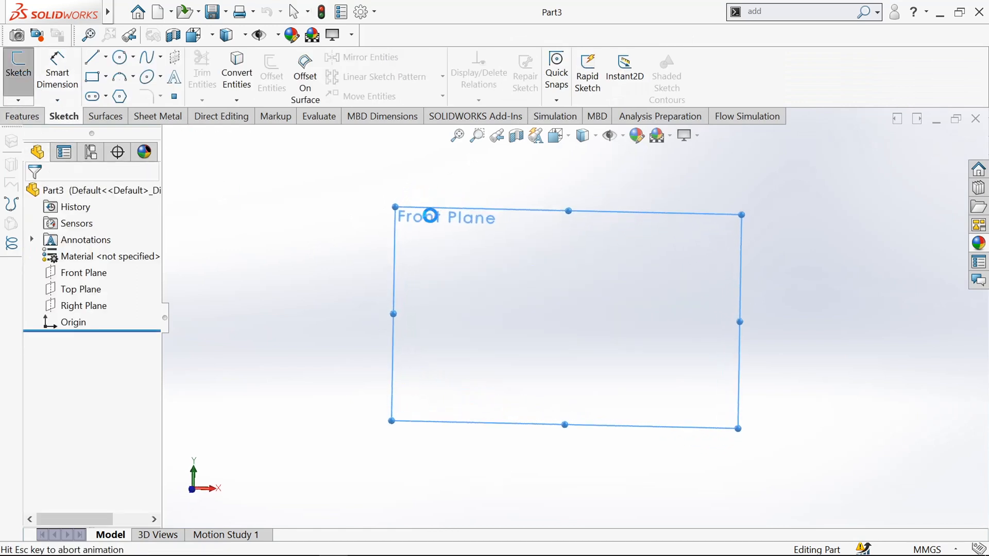
left_click(121, 58)
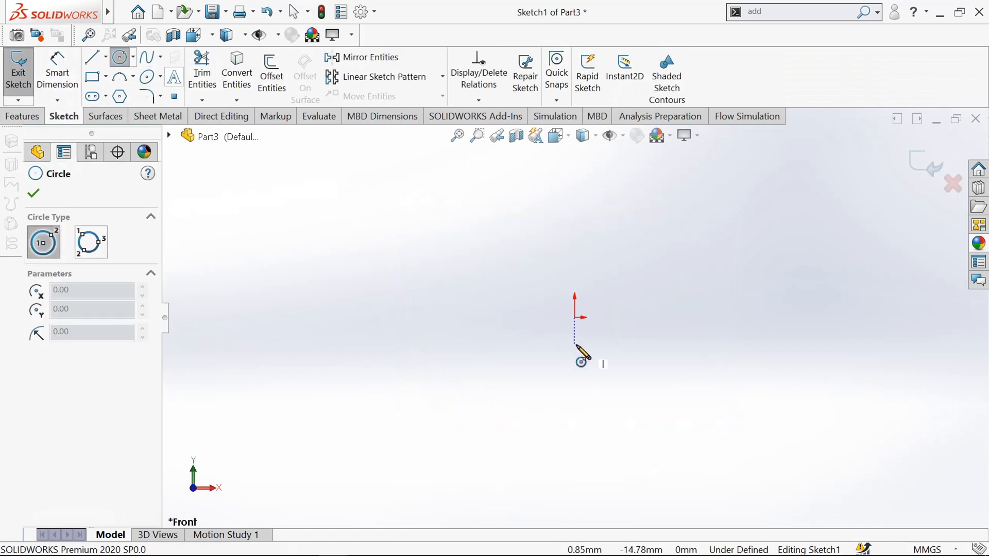
mouse_move(576, 318)
left_mouse_down()
mouse_move(633, 391)
mouse_move(610, 371)
left_mouse_up()
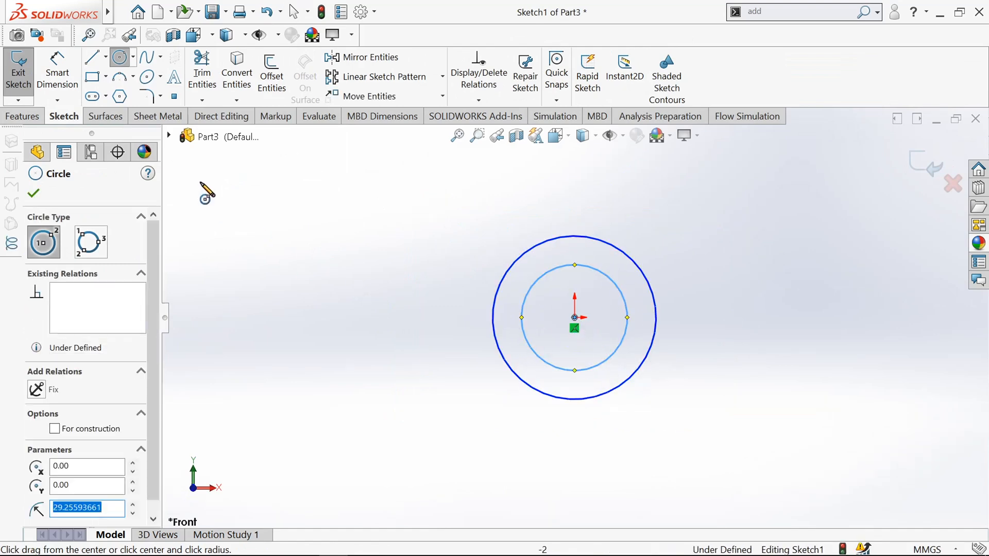
Step: Dimension the outer circle to a diameter of 80 mm and the inner circle to 45 mm
left_click(57, 72)
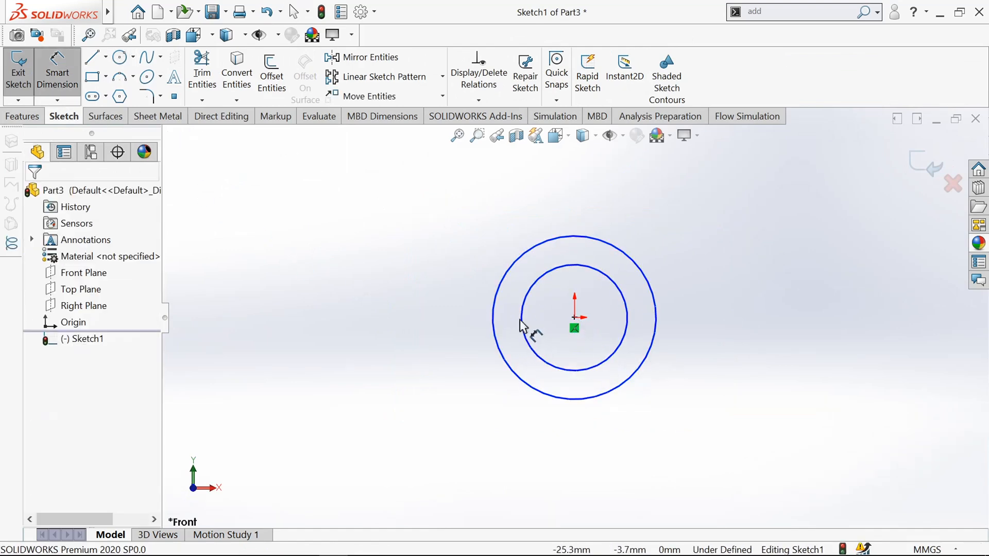
left_click(393, 335)
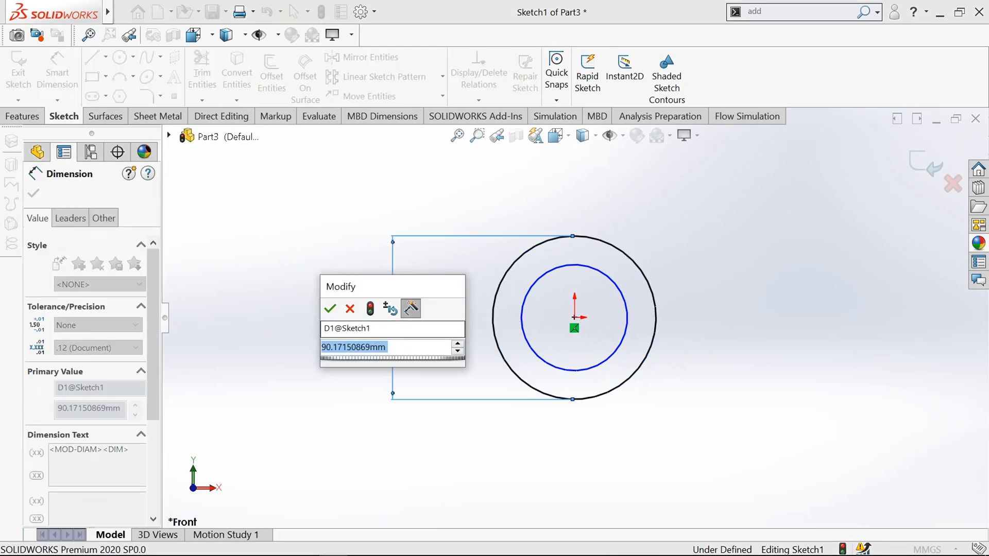
type("80")
key("Return")
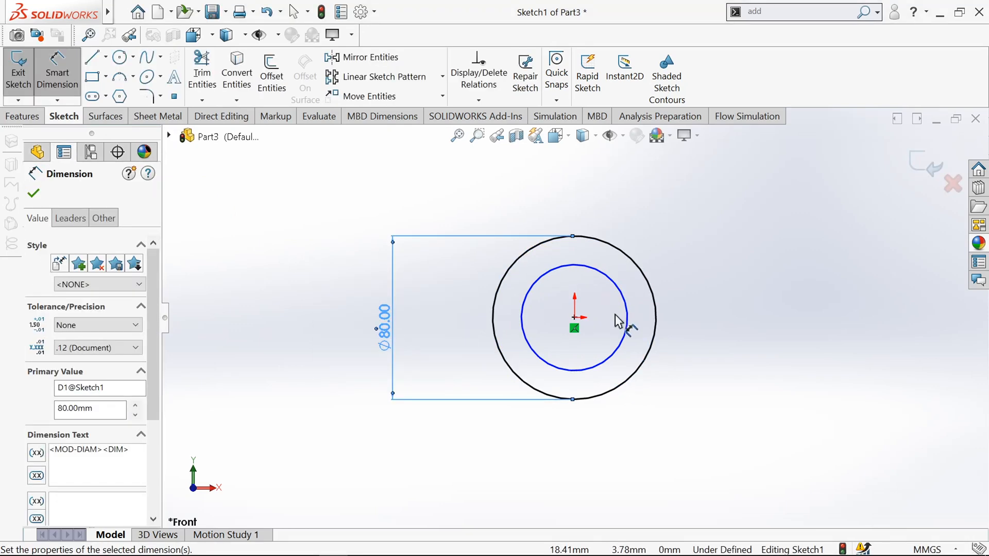
left_click(628, 322)
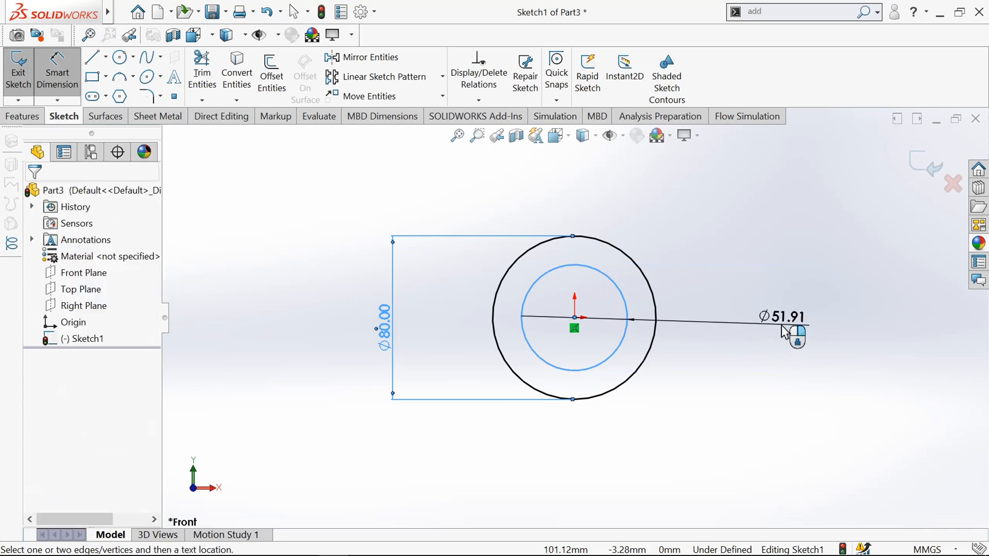
left_click(785, 332)
type("45")
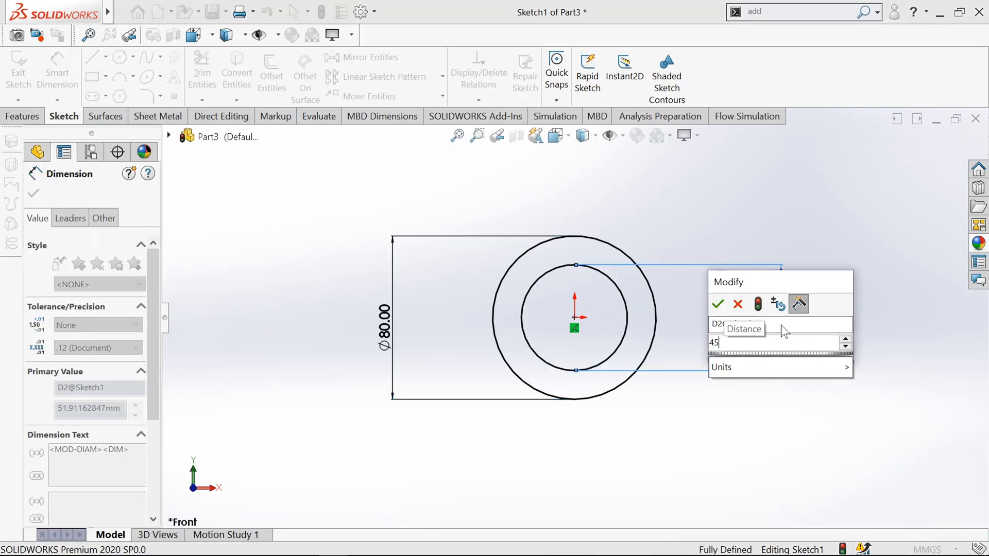
key("Return")
left_click(33, 193)
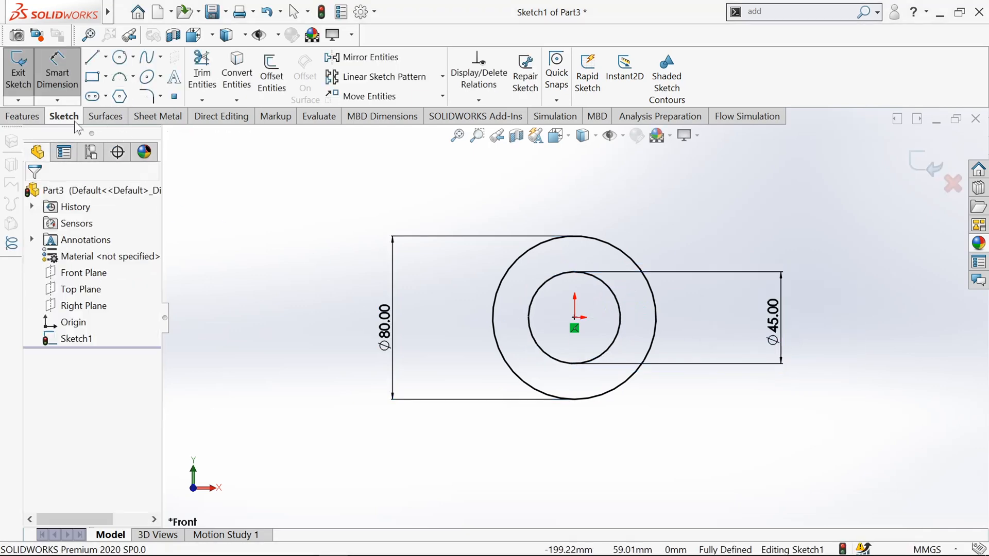
Step: Draw two vertical lines, about 18 mm and 20 mm long, connecting the circles at the top on either side of the origin
left_click(93, 57)
scroll(590, 268, "down", 3)
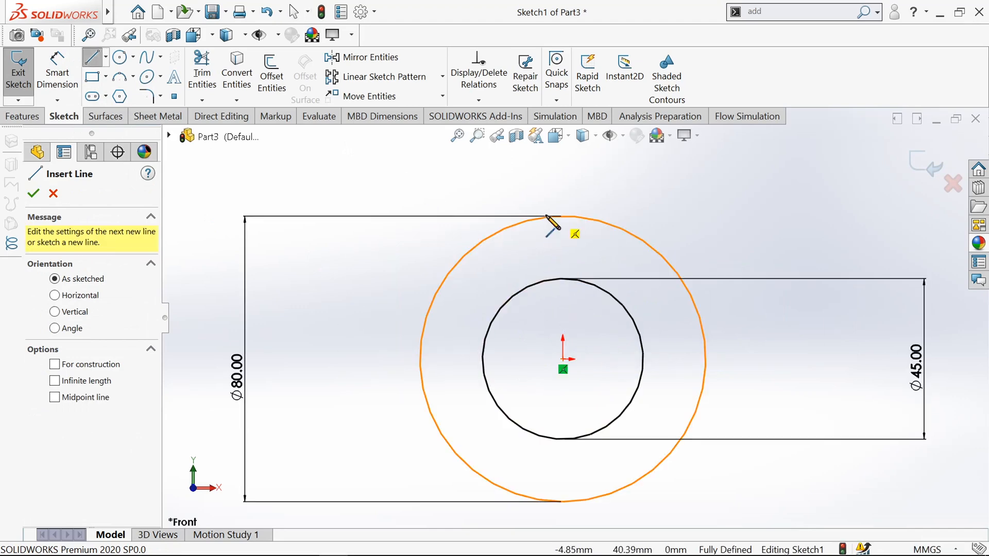
left_click(532, 221)
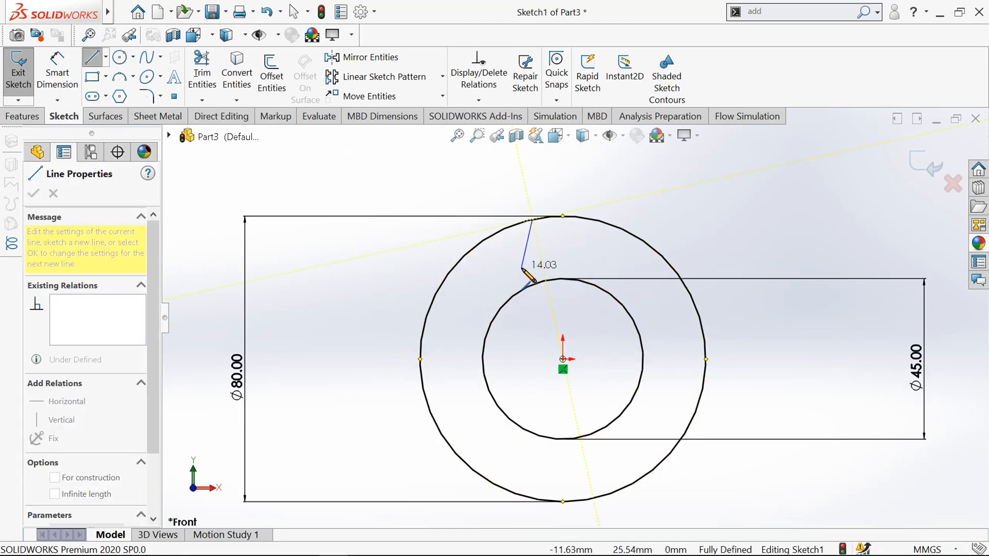
left_click(532, 284)
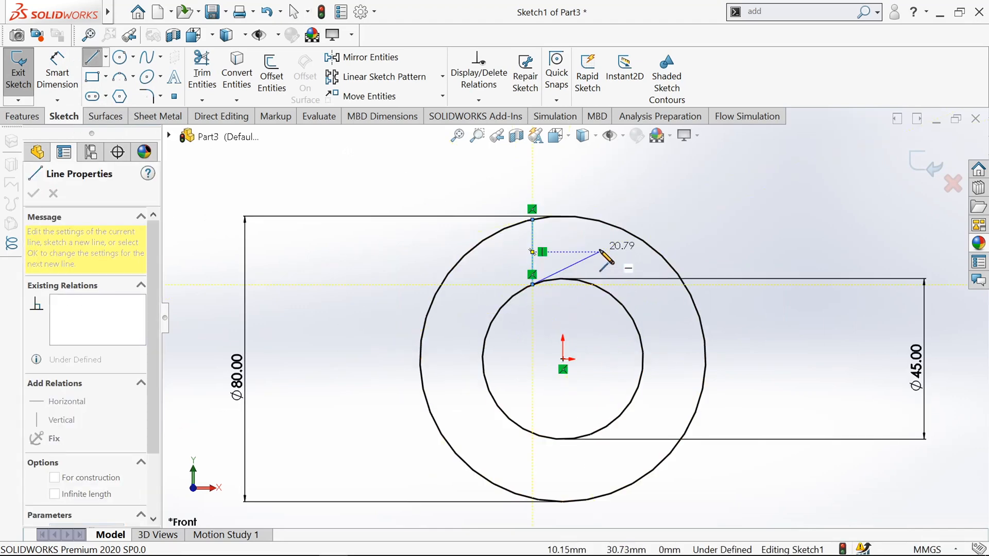
key("Escape")
left_click(93, 58)
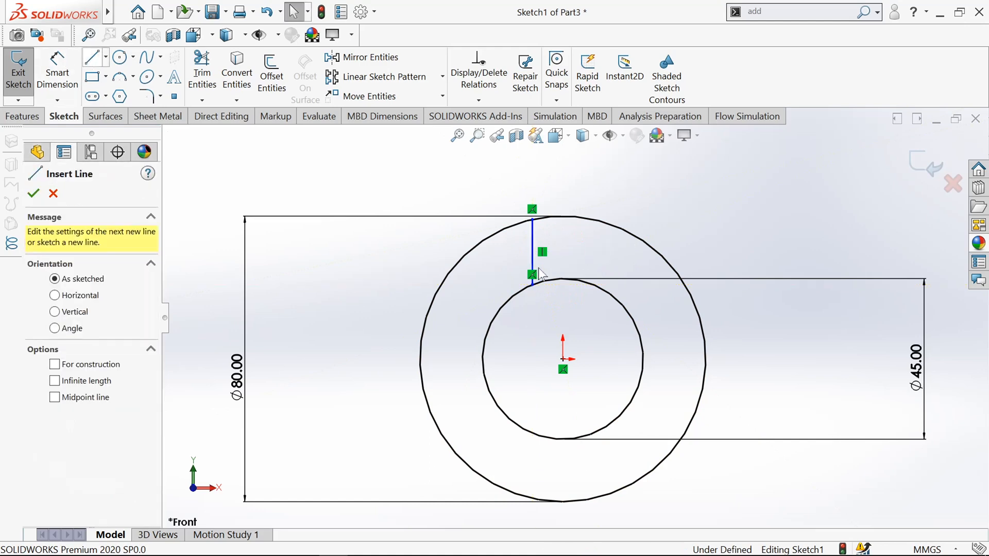
left_click(610, 224)
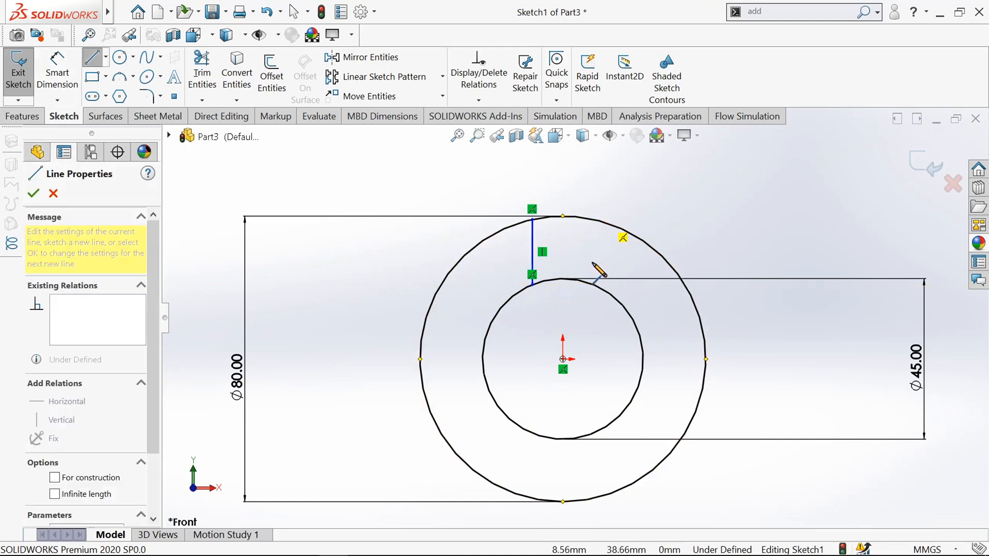
left_click(610, 294)
key("Escape")
Step: Dimension the left vertical line at 1.5 mm from the origin
left_click(57, 72)
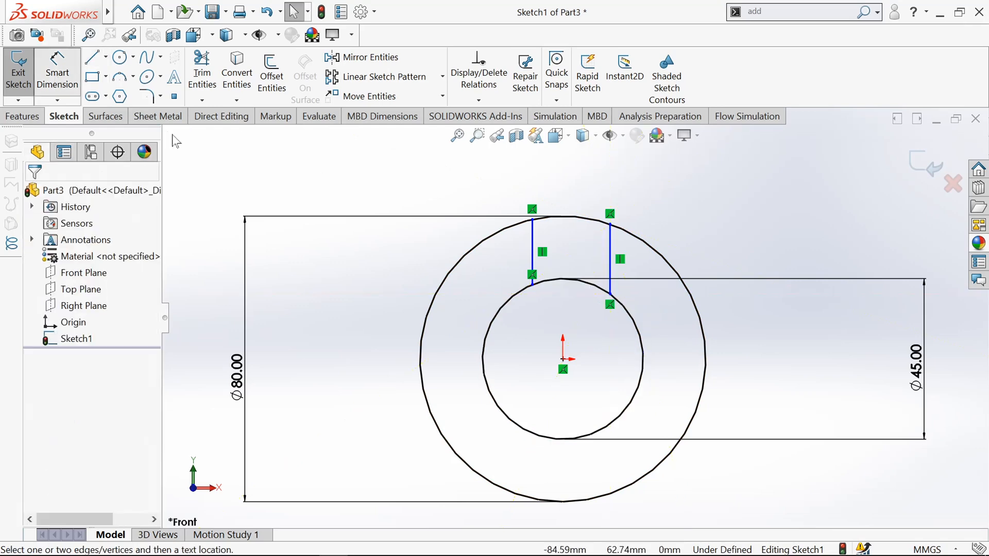
left_click(534, 283)
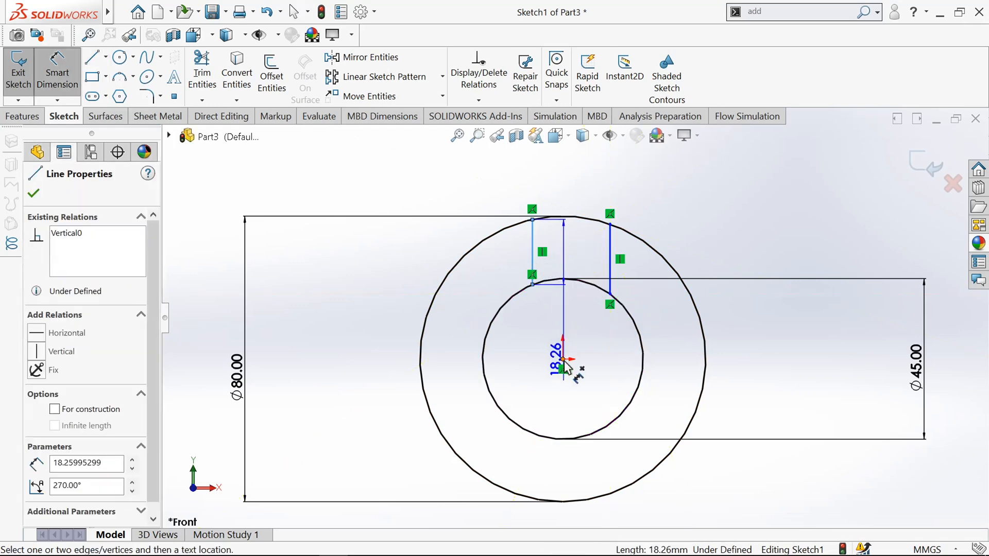
left_click(563, 359)
left_click(561, 188)
type("1.5")
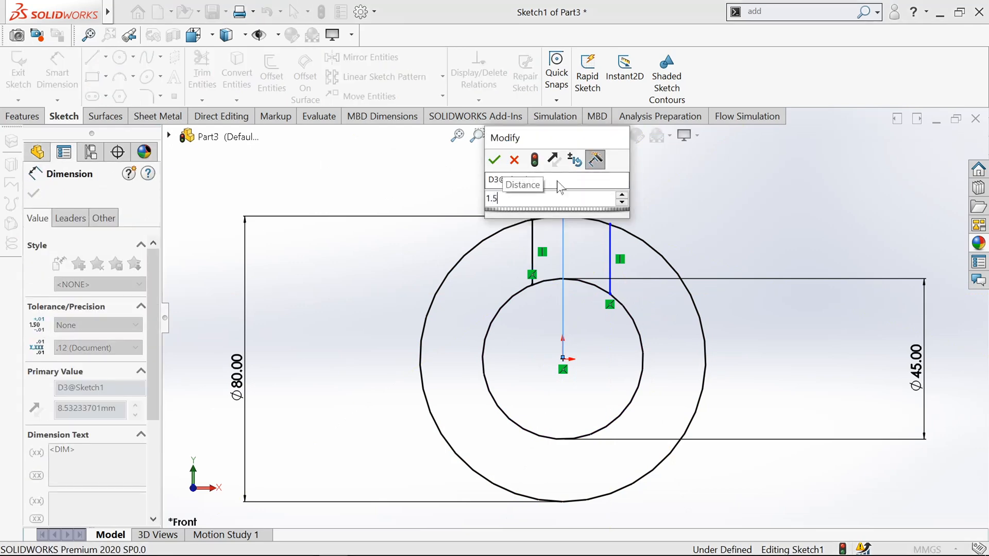
key("Return")
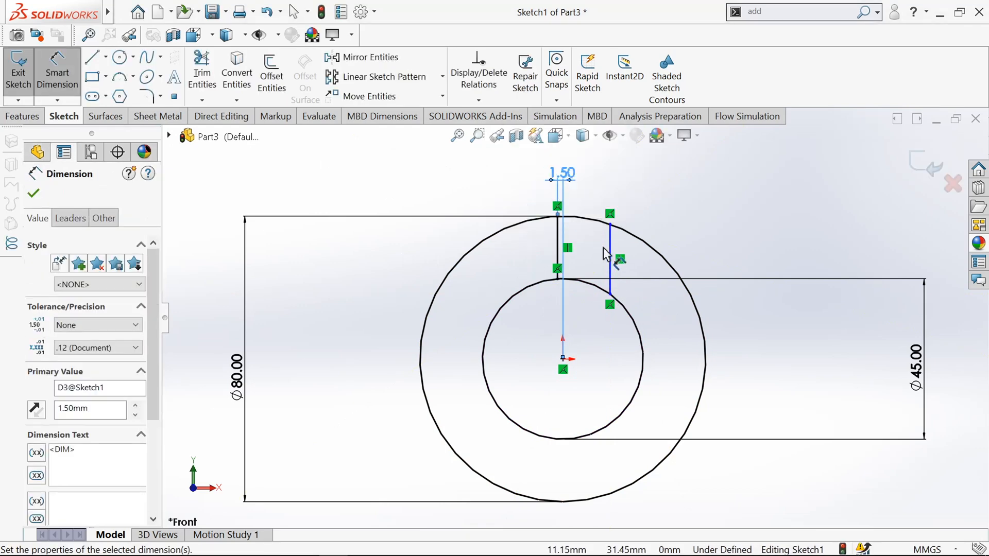
Step: Dimension the right vertical line at 1.5 mm from the origin
left_click(611, 251)
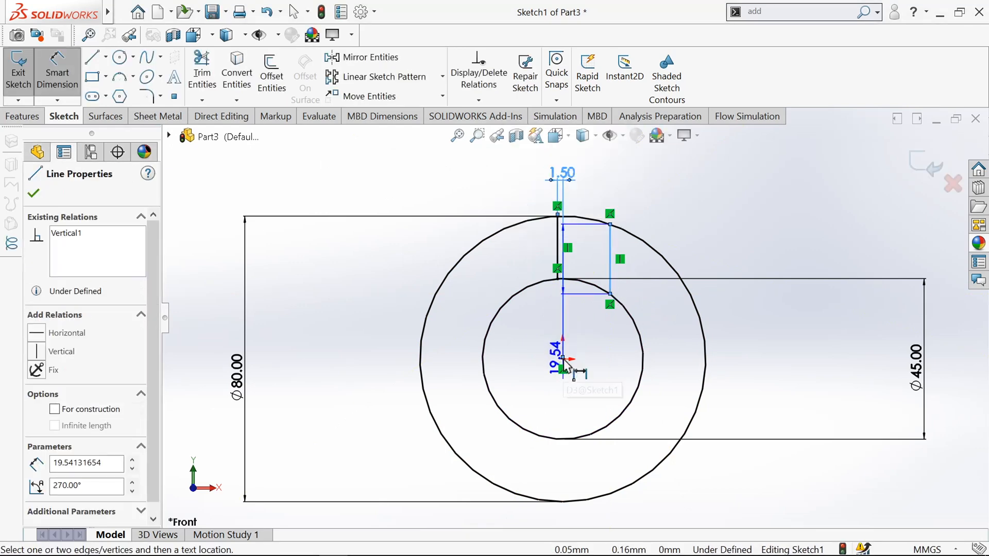
left_click(563, 359)
left_click(605, 195)
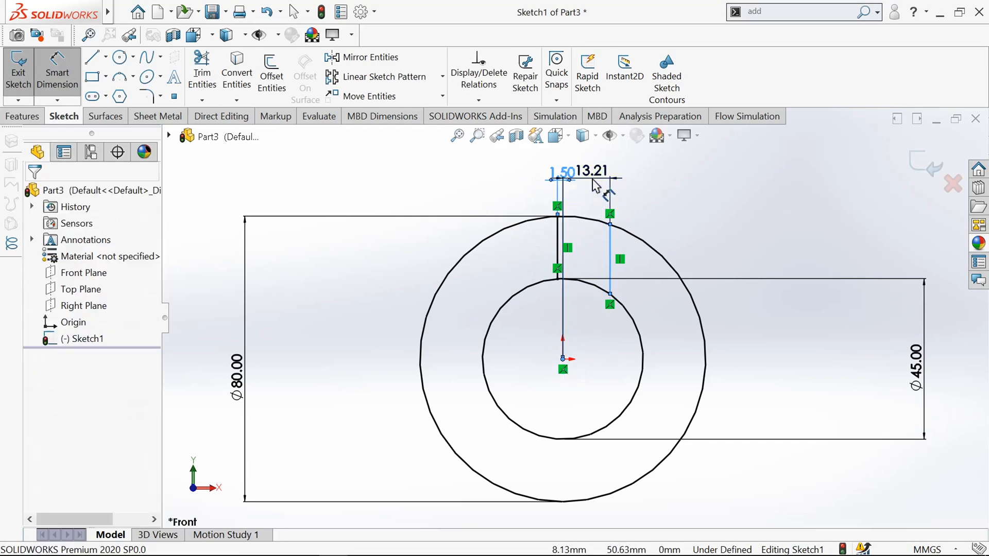
type("1.5")
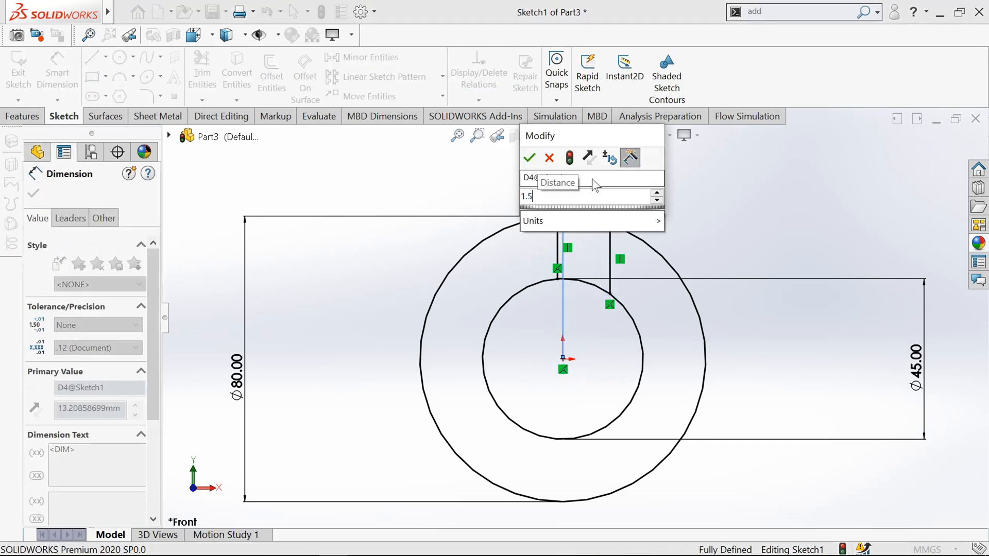
key("Return")
scroll(571, 283, "down", 2)
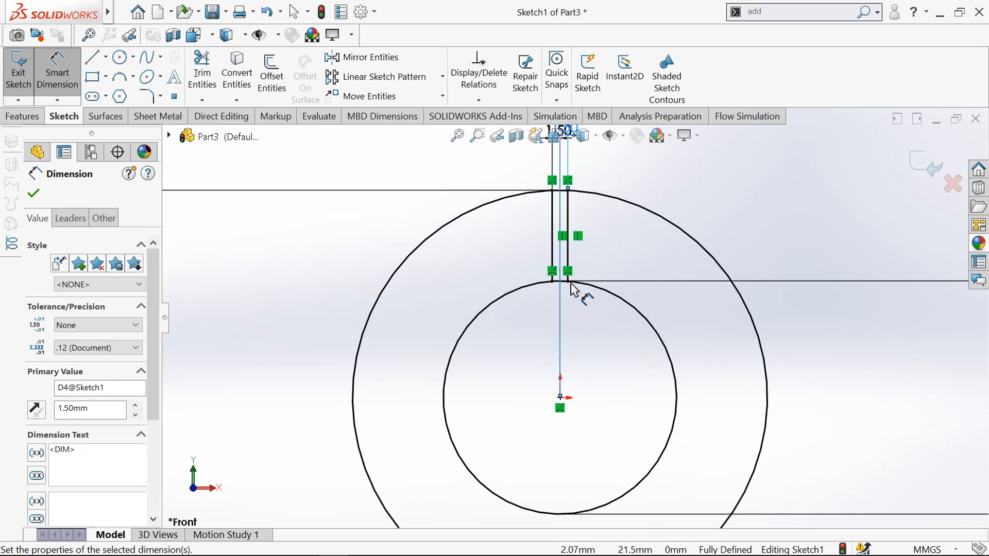
scroll(571, 283, "up", 2)
left_click(33, 193)
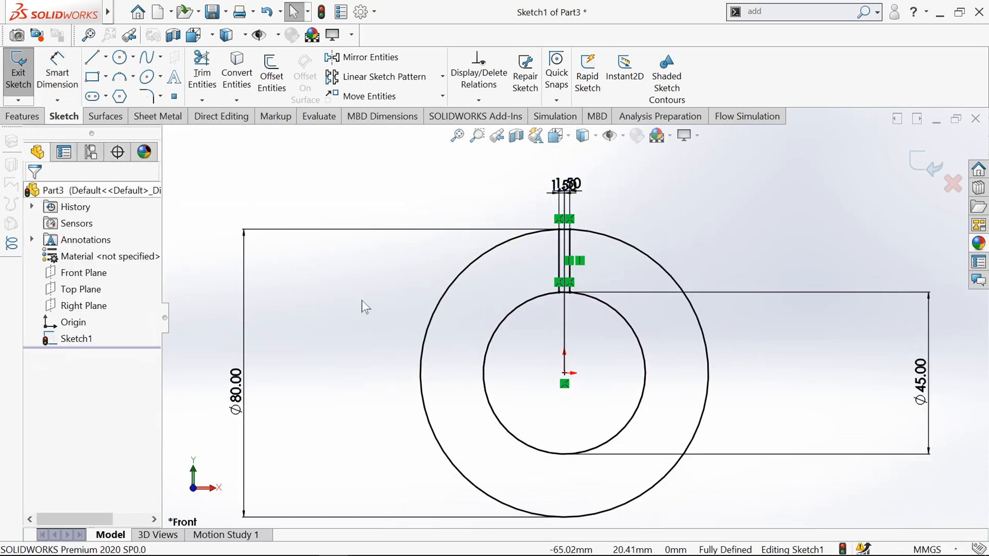
Step: Extrude the large ring region, excluding the narrow slot at the top, to a blind depth of 75 mm
scroll(405, 301, "down", 1)
scroll(405, 301, "up", 4)
left_click(20, 117)
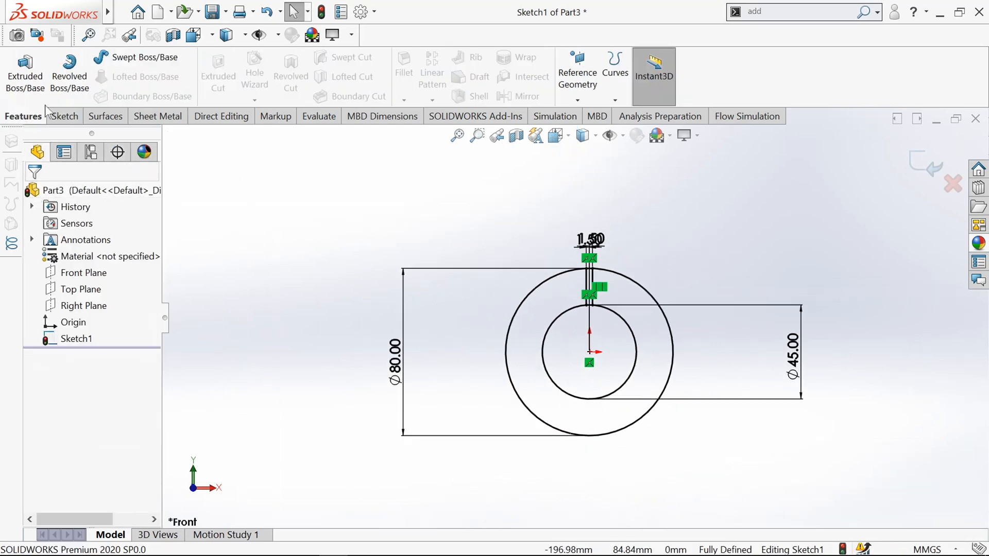
left_click(25, 72)
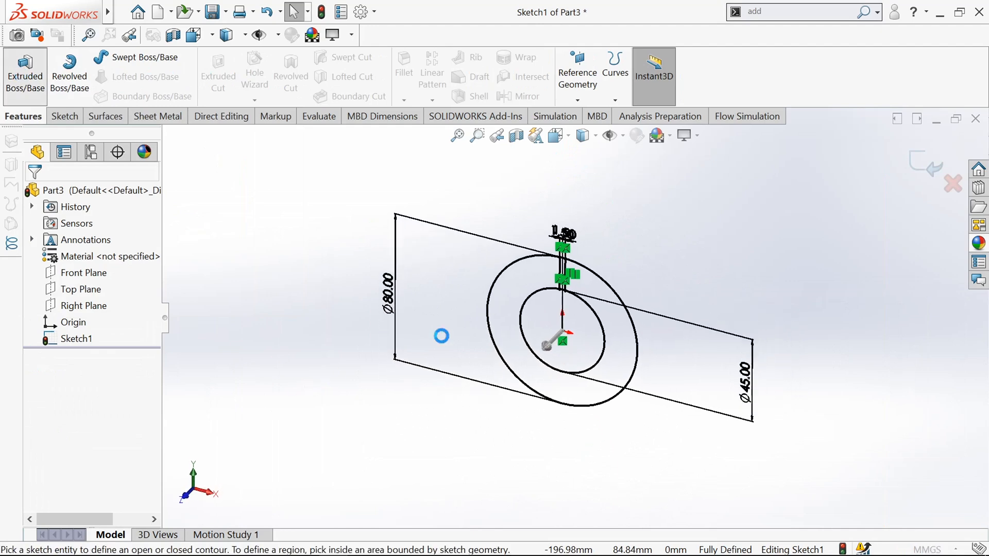
left_click(514, 293)
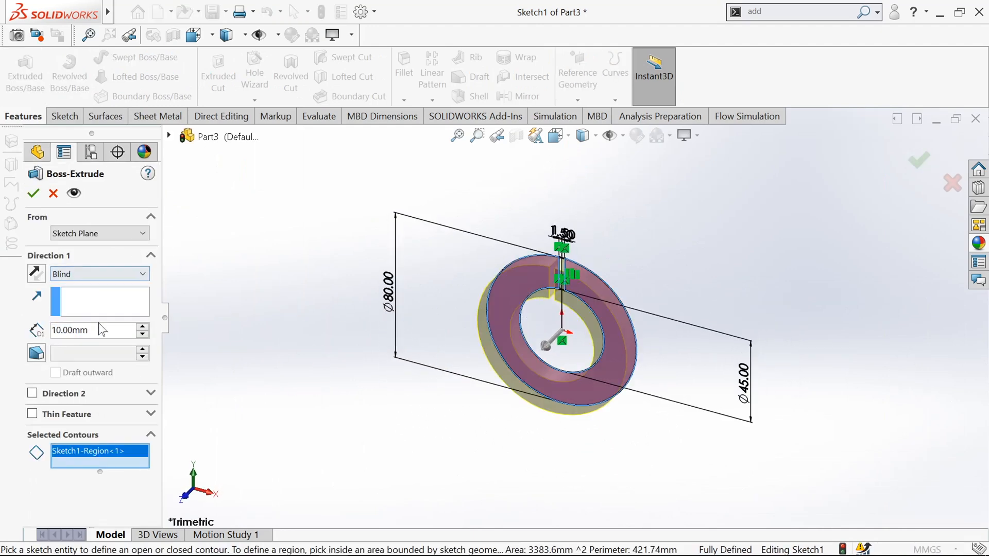
double_click(89, 331)
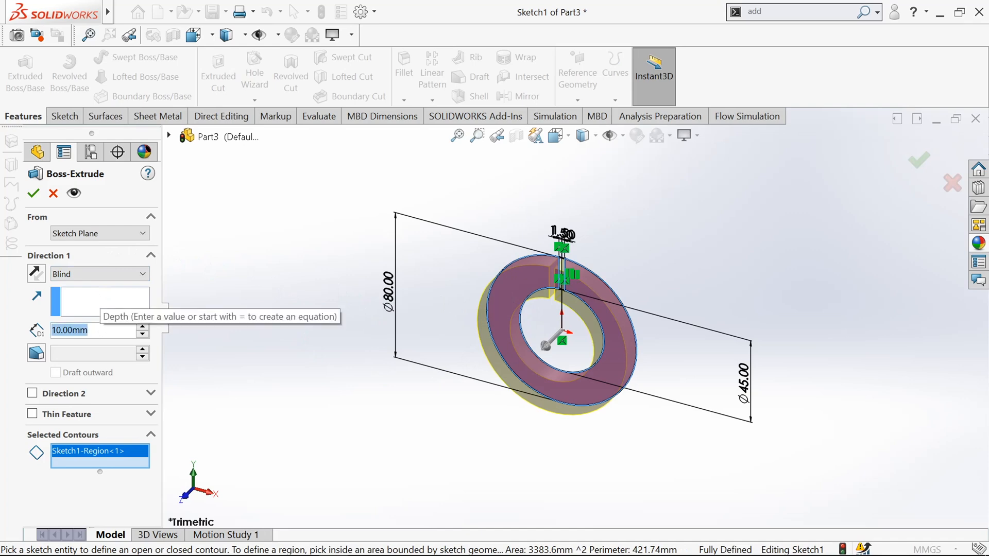
type("75")
key("Return")
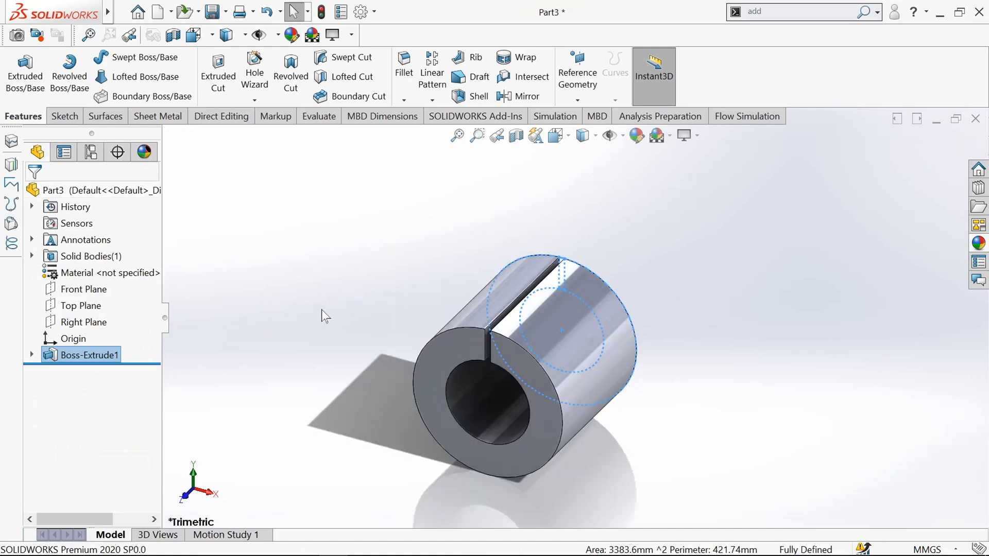
Step: Change the view display settings to lighten the shading inside the split ring's bore
left_click(685, 136)
left_click(714, 193)
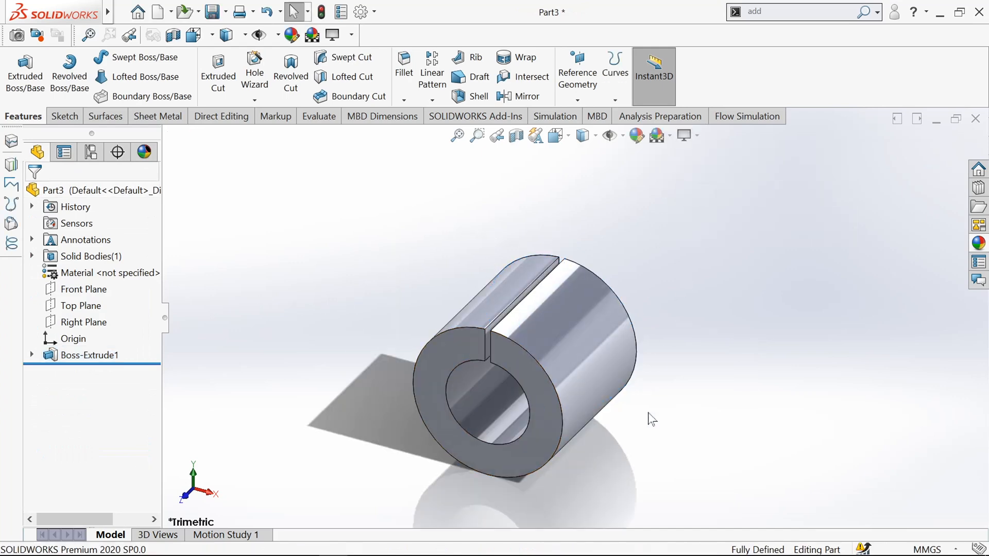
middle_click_drag(649, 414, 664, 385)
key("f")
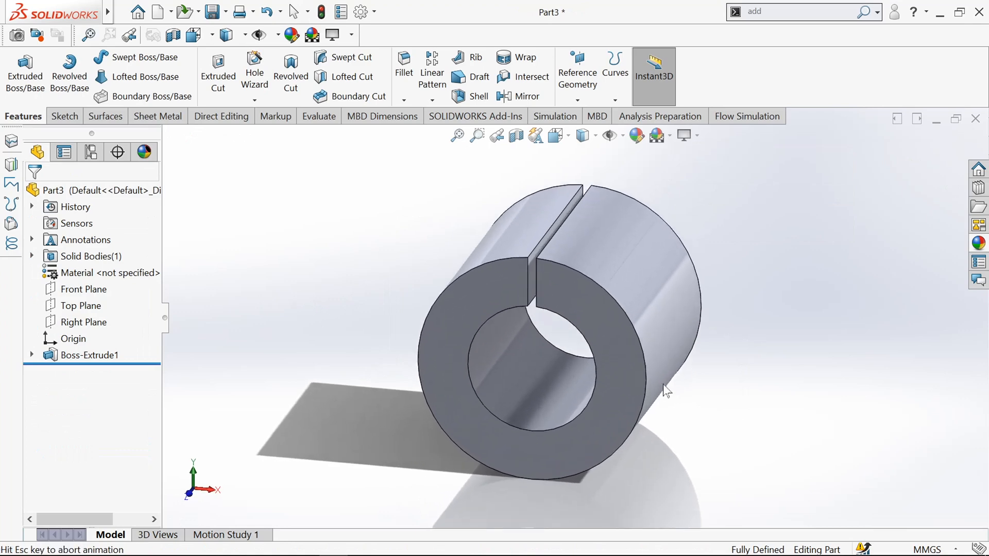
Step: Start a new sketch on the Right Plane, using the Right view orientation
left_click(85, 322)
left_click(62, 118)
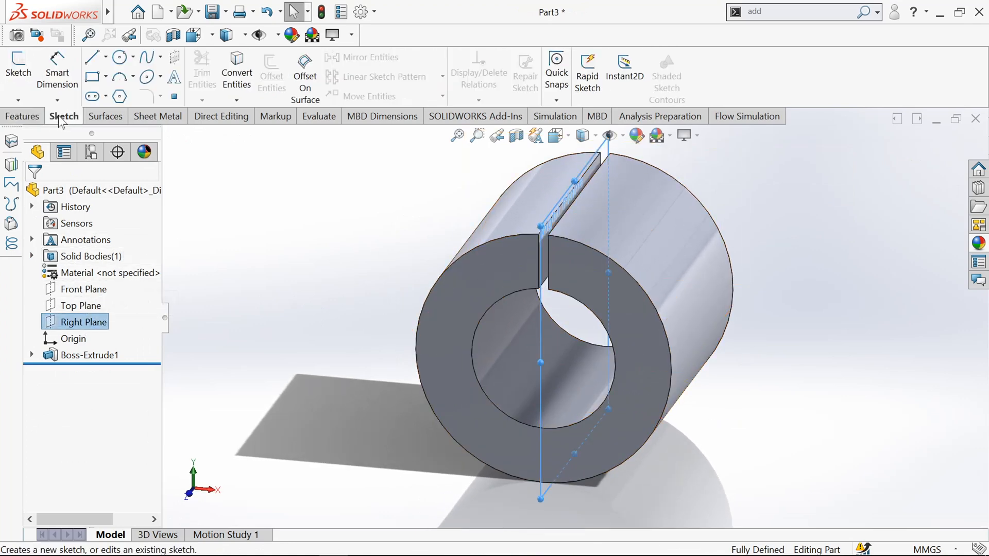
left_click(18, 90)
key("space")
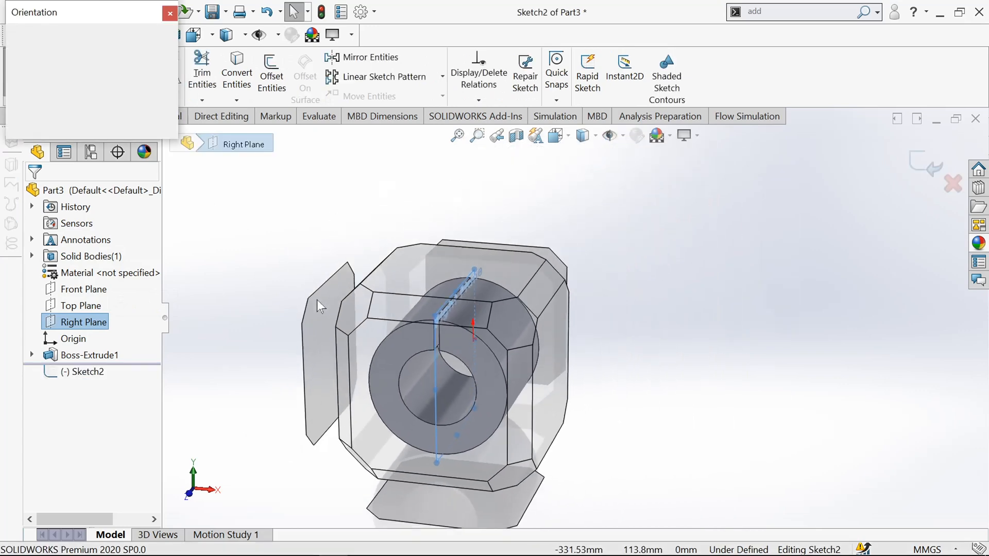
left_click(530, 372)
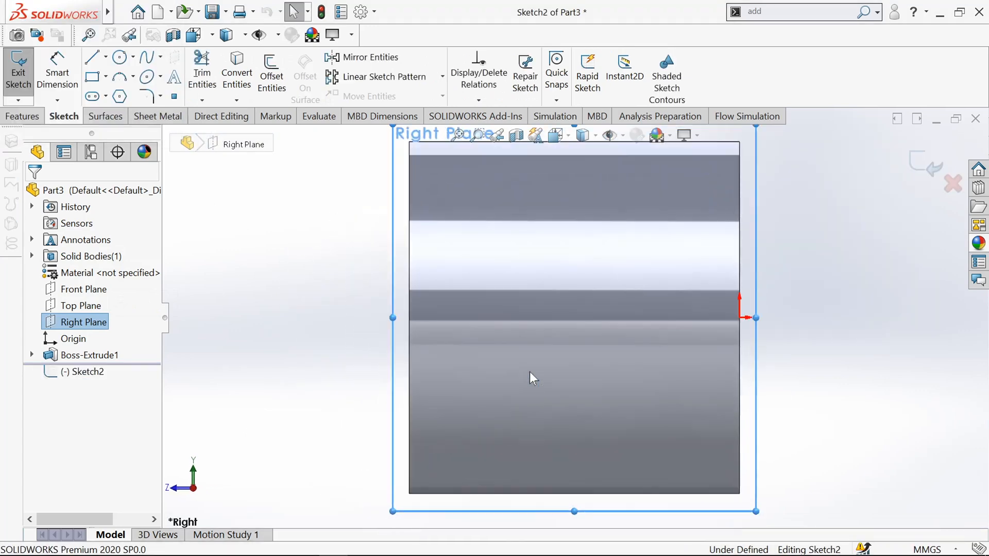
scroll(529, 372, "up", 3)
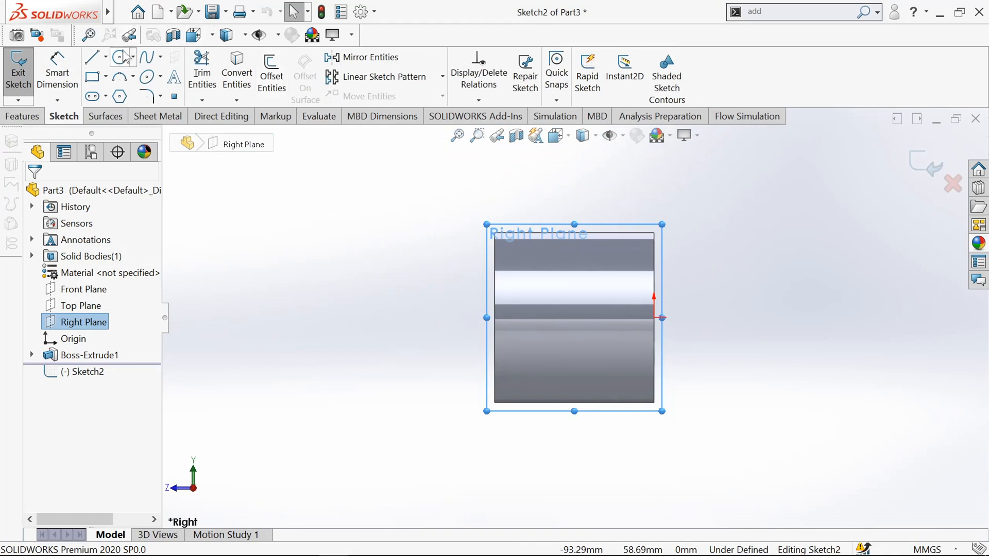
scroll(489, 216, "down", 3)
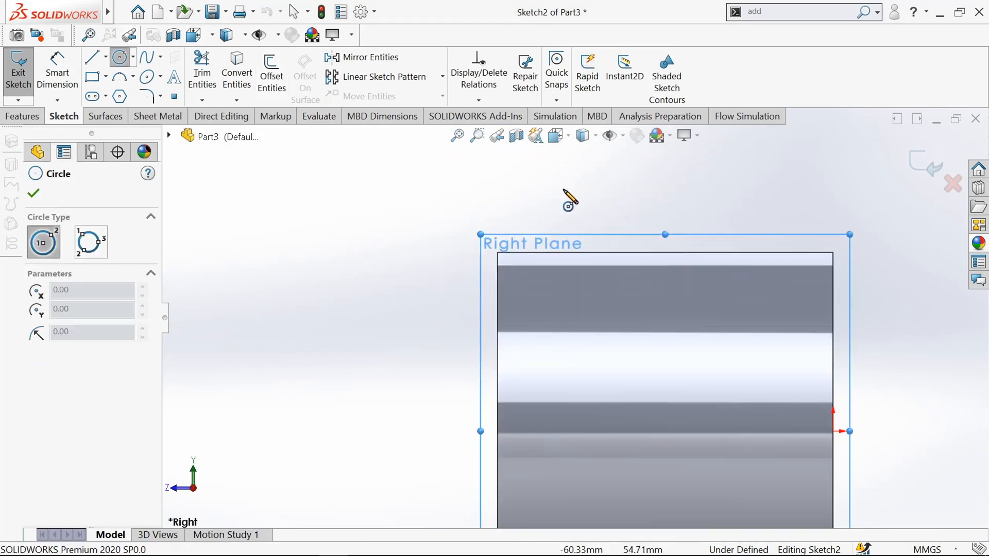
Step: Sketch three concentric circles about 18, 10 and 5 mm in diameter above the collar, near the end farthest from the origin
left_click_drag(559, 208, 595, 227)
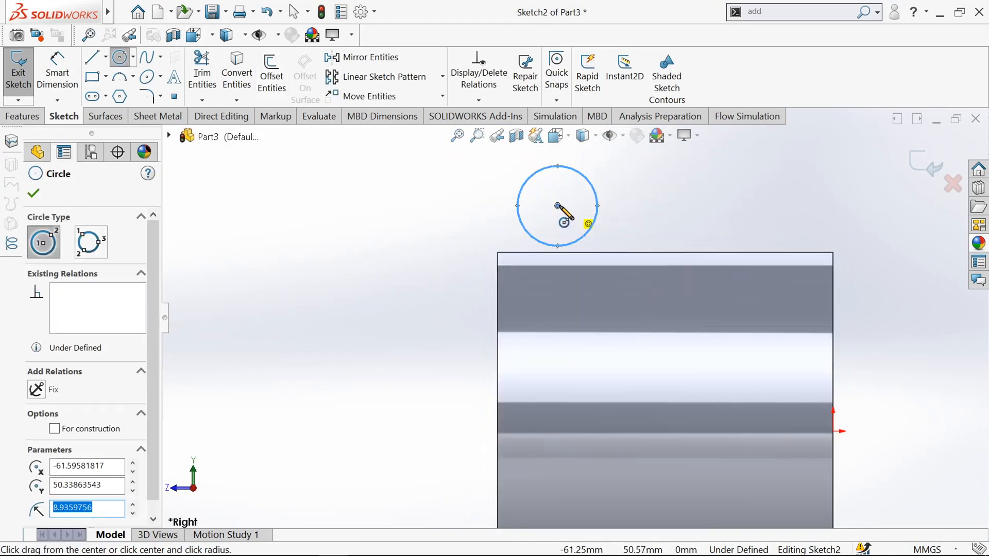
left_click(580, 210)
left_click(558, 206)
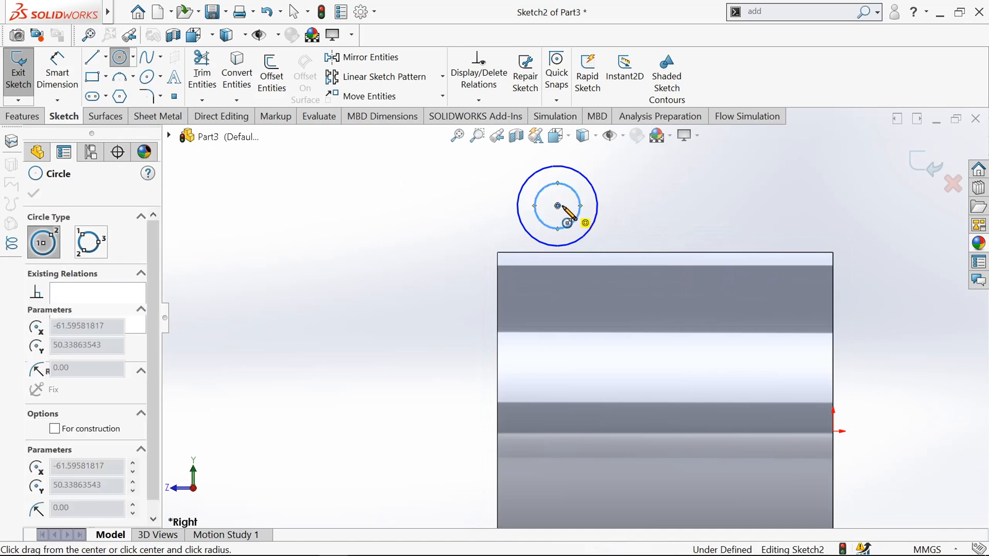
left_click(576, 219)
Step: Dimension the outer circle's diameter at 25 mm and the middle circle's diameter at 15 mm
left_click(58, 72)
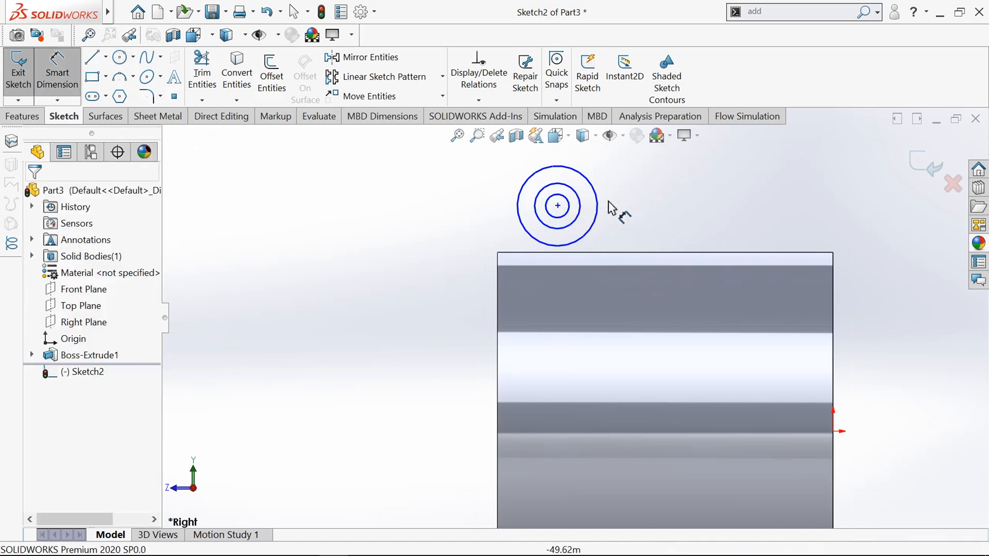
left_click(648, 223)
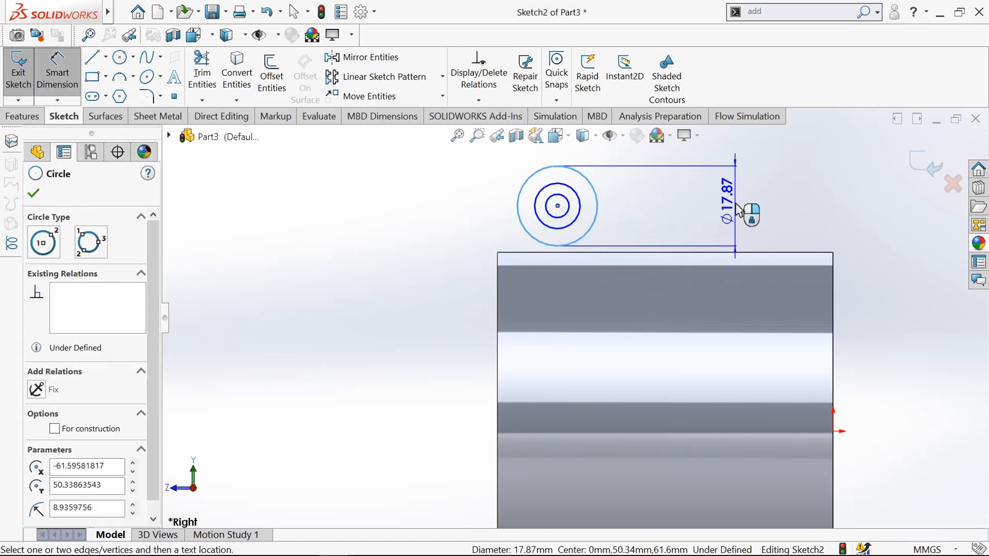
left_click(738, 209)
key("Return")
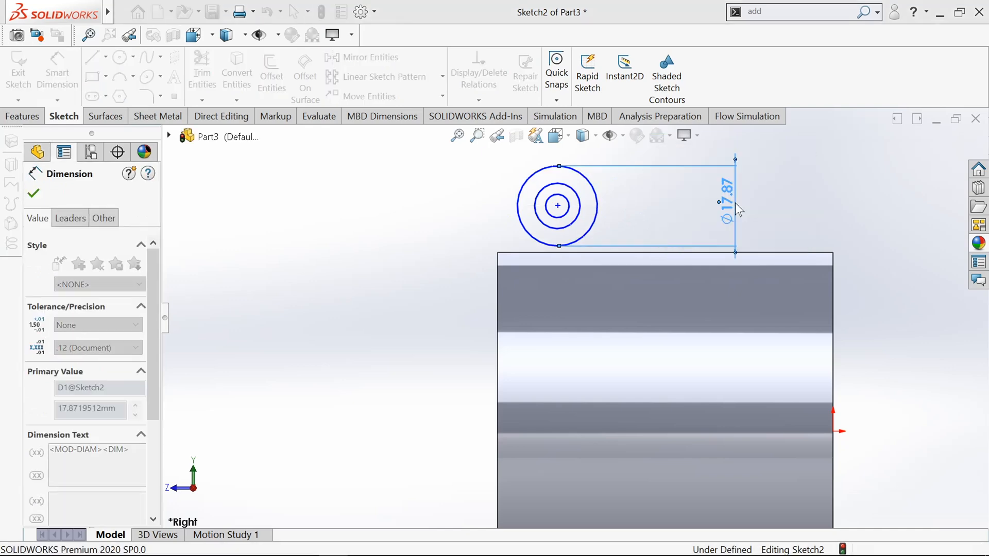
left_click(580, 216)
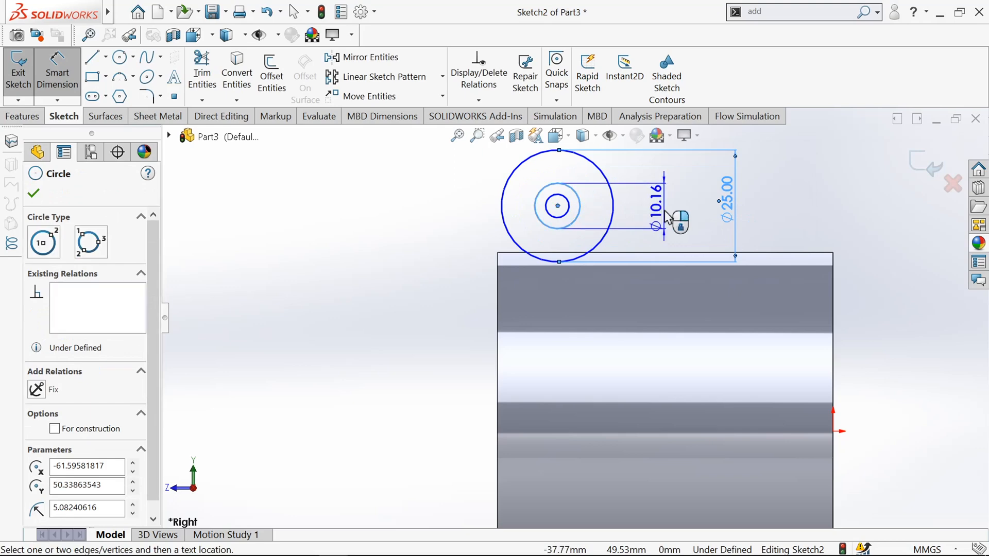
left_click(666, 211)
type("15")
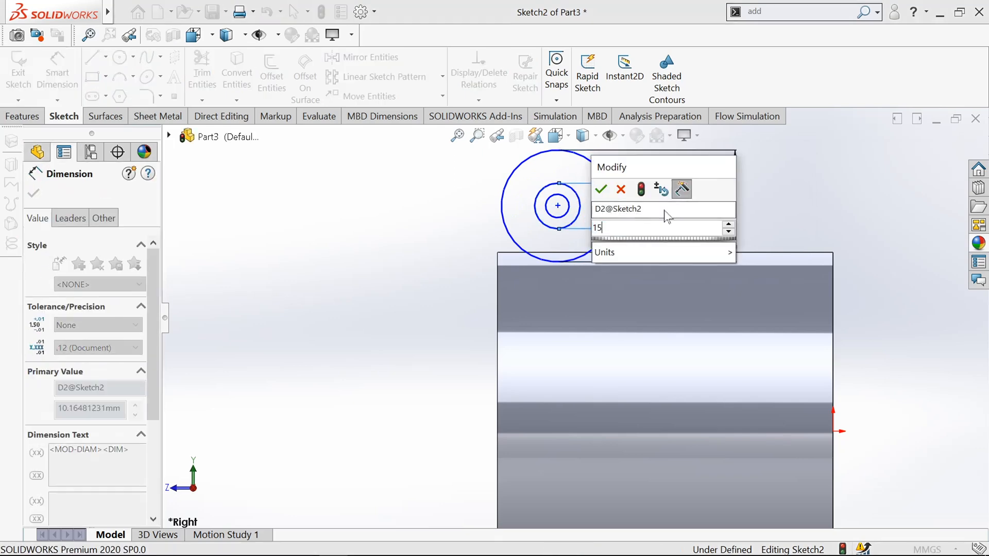
key("Return")
Step: Dimension the innermost circle's diameter at 9 mm
left_click(548, 208)
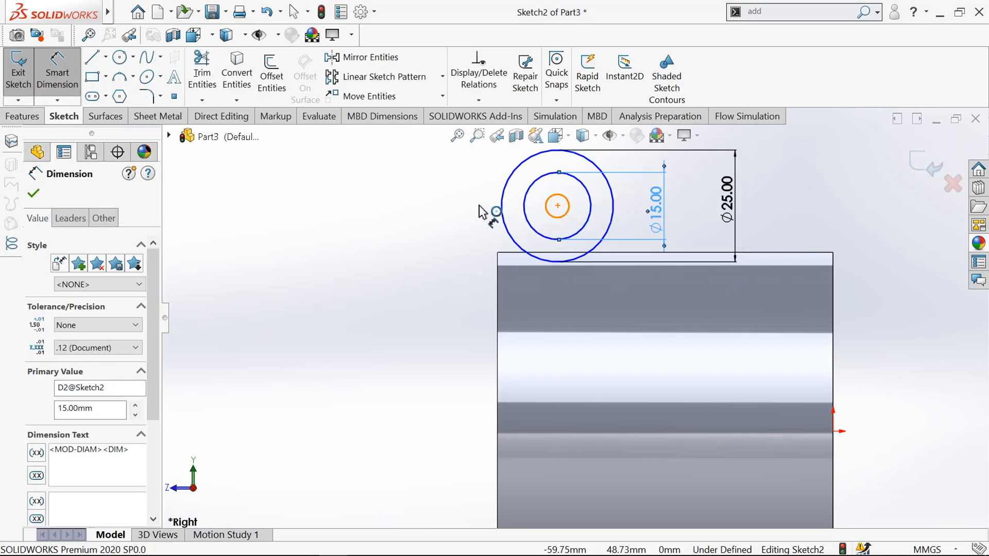
left_click(442, 212)
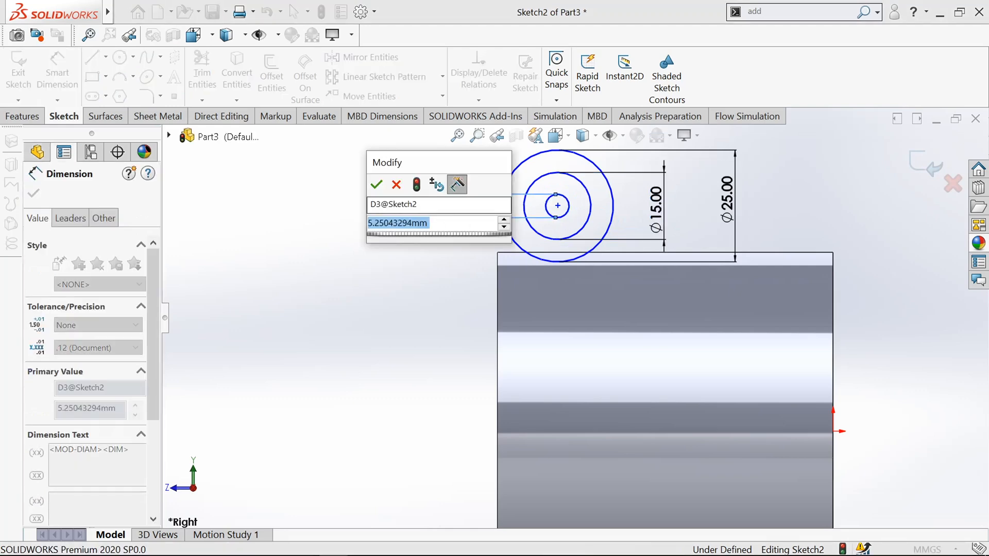
type("as")
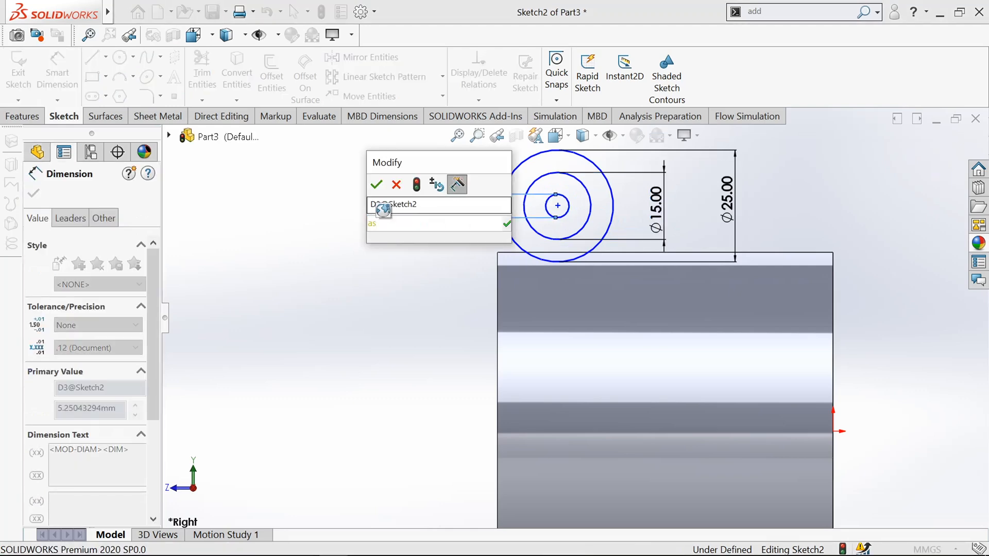
key("BackSpace")
key("BackSpace")
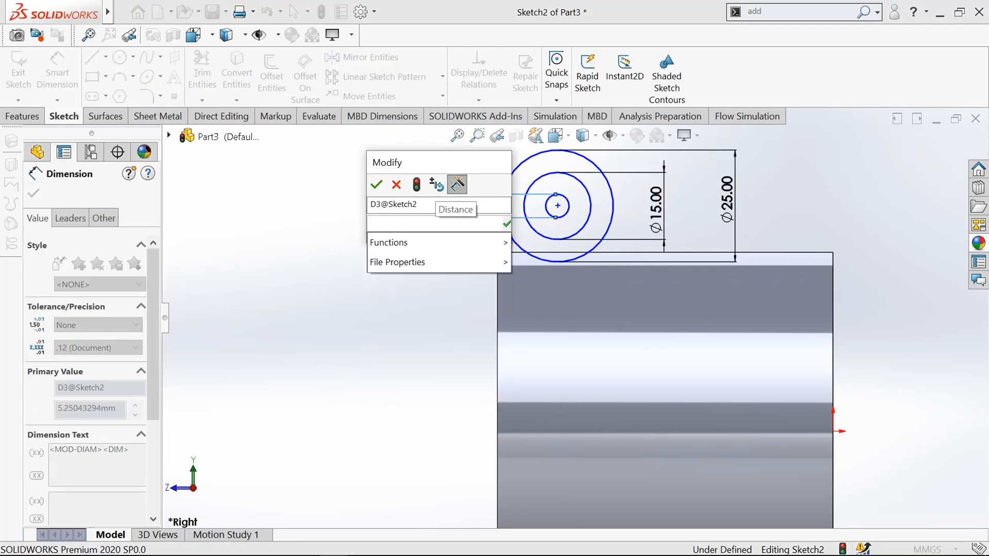
type("15")
key("Return")
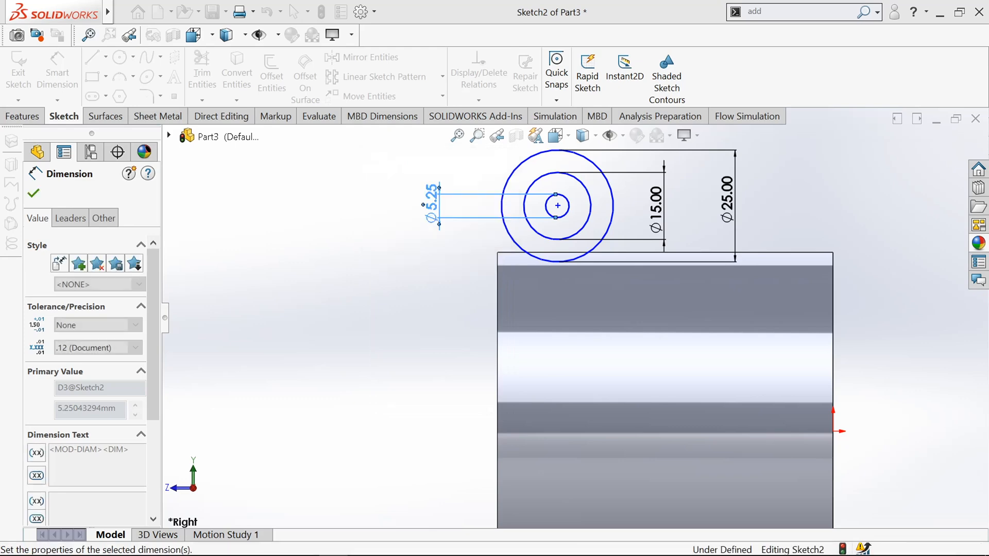
double_click(431, 211)
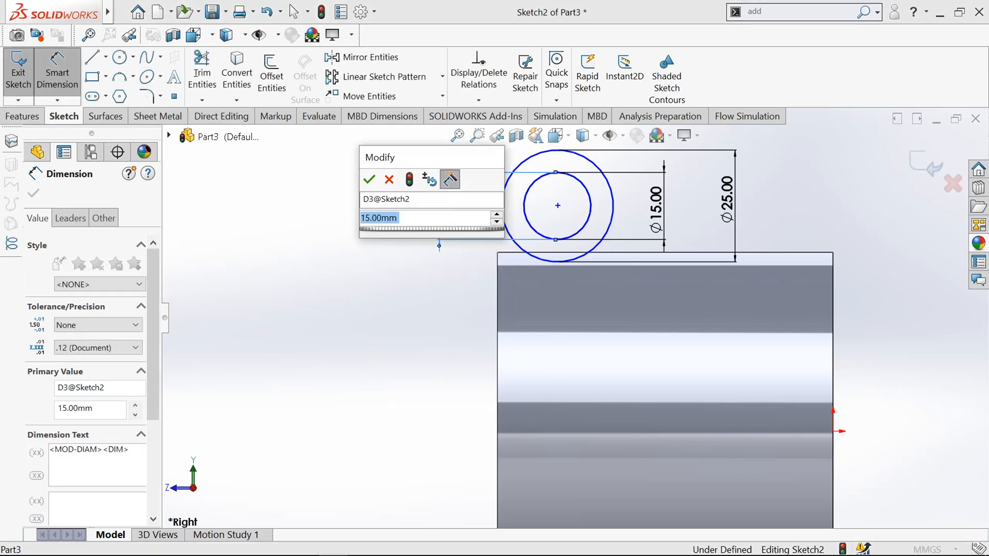
type("9")
key("Return")
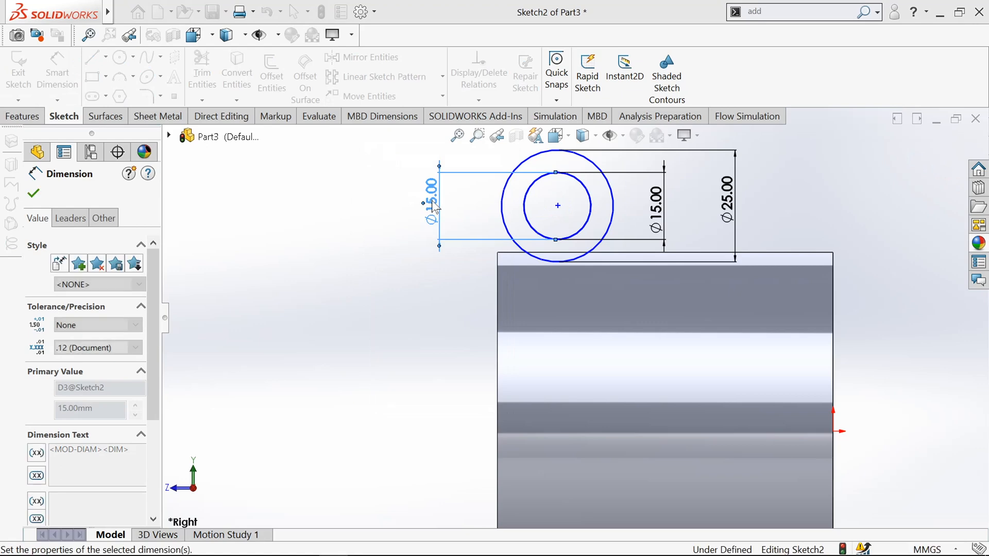
left_click(34, 195)
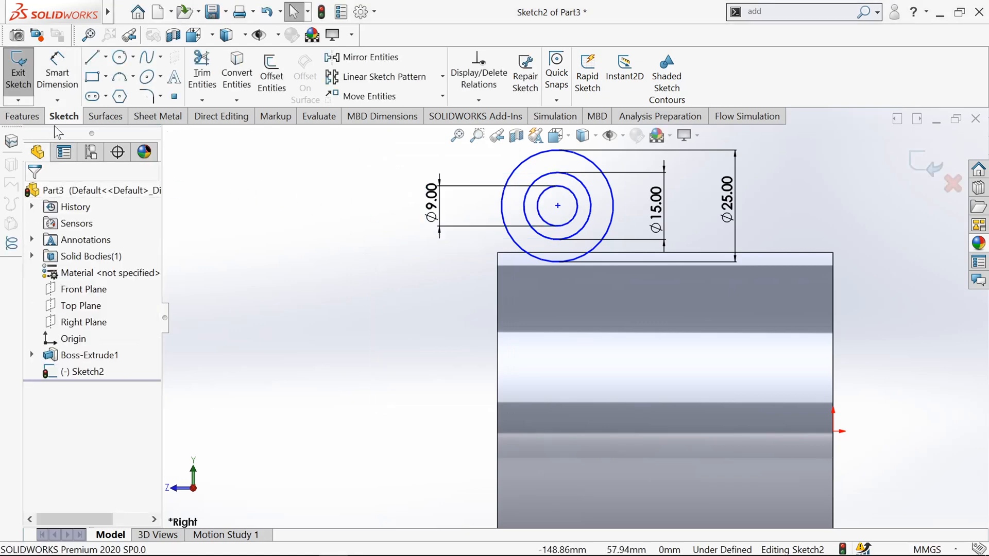
Step: Dimension the circles' centre horizontally at 20 mm from the collar's end edge farthest from the origin
left_click(67, 87)
scroll(607, 273, "up", 2)
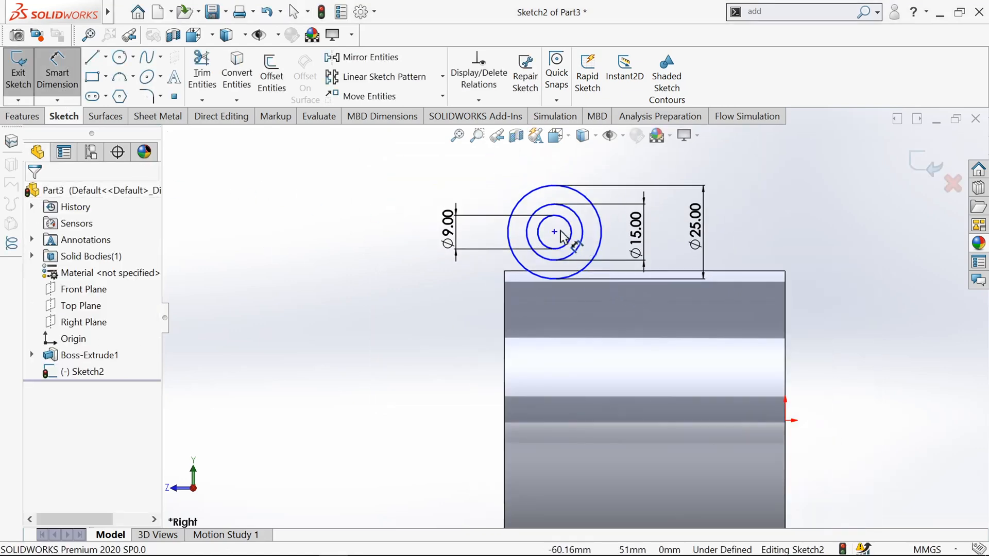
left_click(556, 232)
left_click(504, 335)
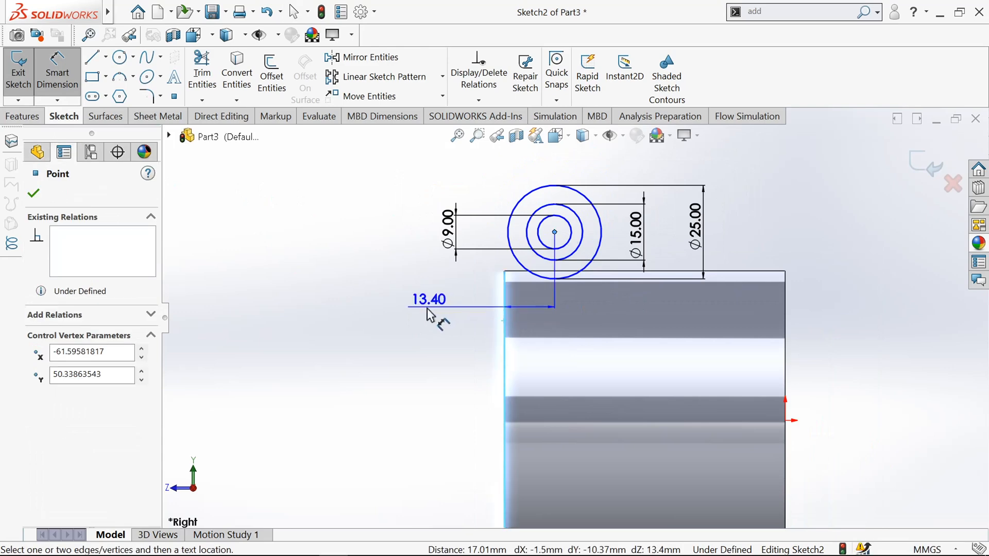
left_click(536, 356)
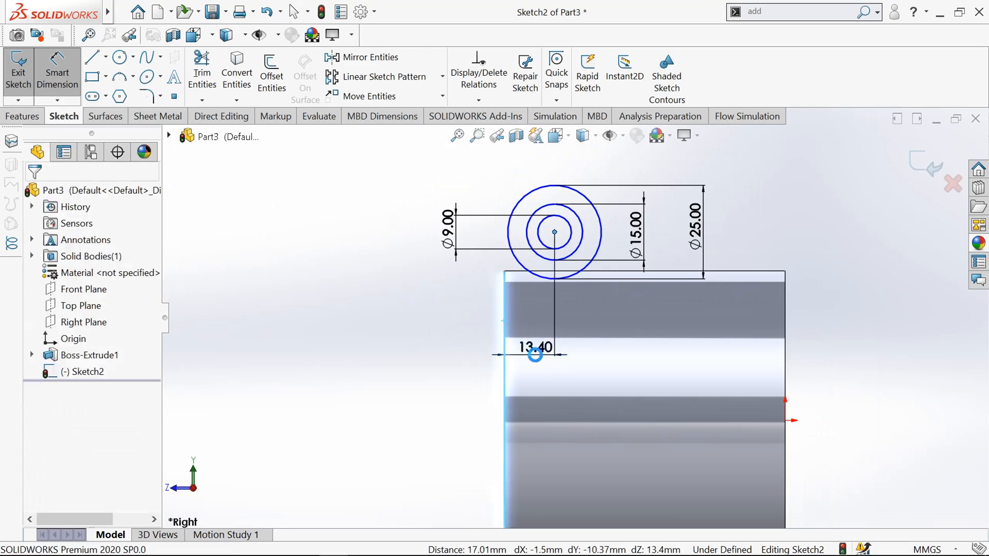
type("20")
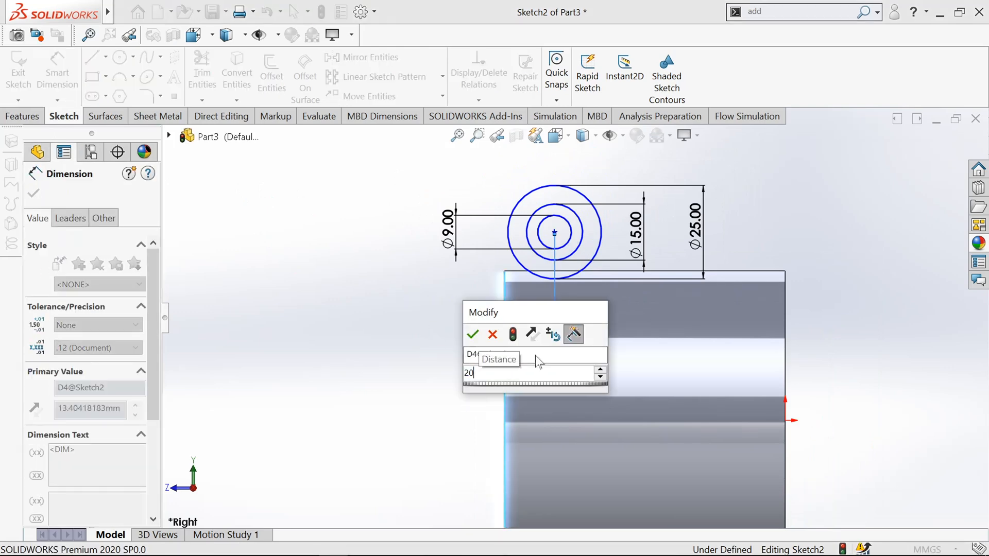
key("Return")
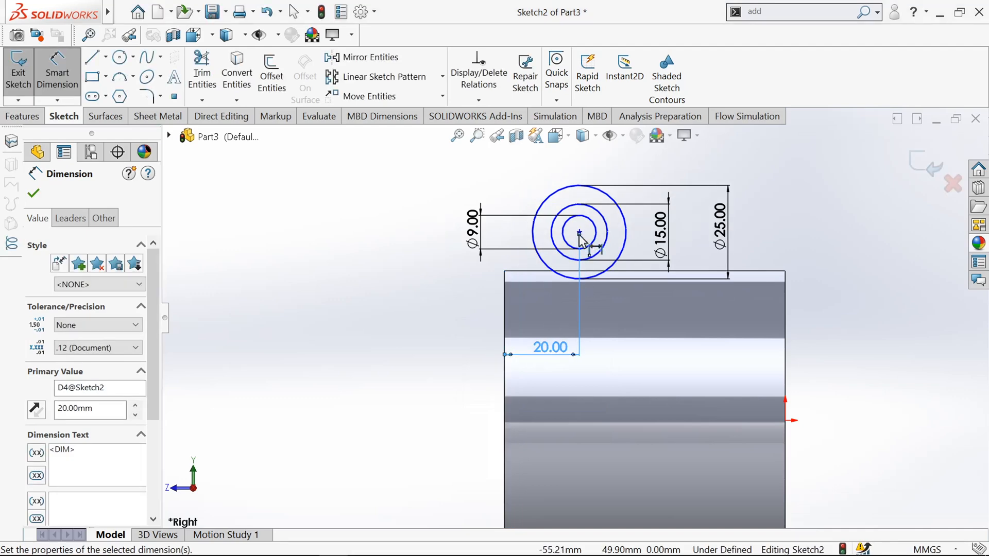
Step: Dimension the circles' centre vertically at 55 mm above the origin
scroll(580, 238, "up", 2)
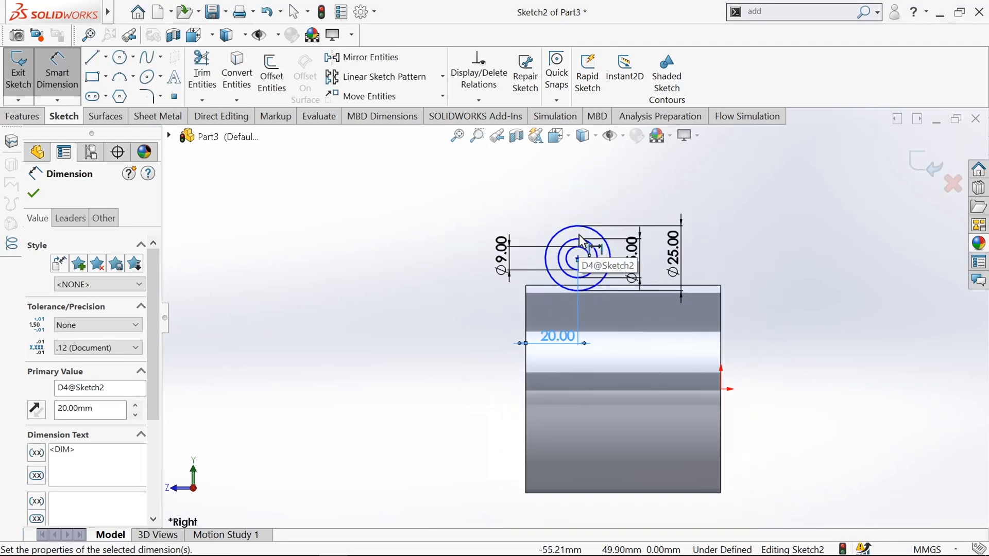
left_click(578, 259)
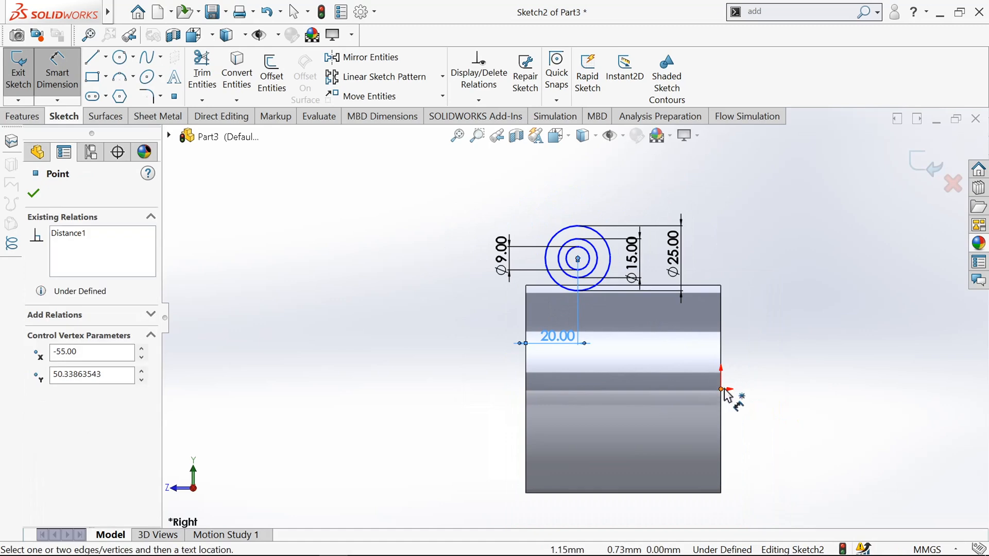
left_click(721, 389)
left_click(802, 343)
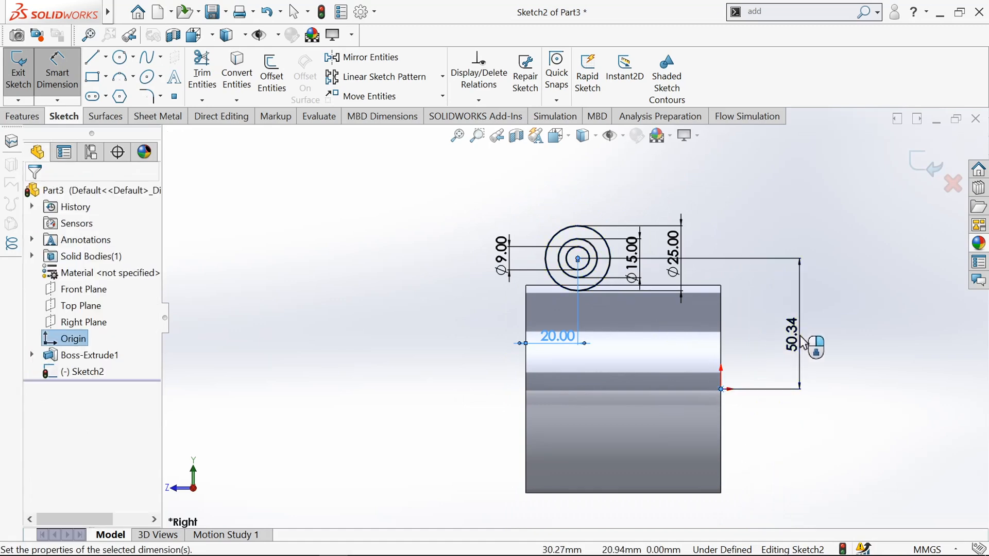
type("55")
key("Return")
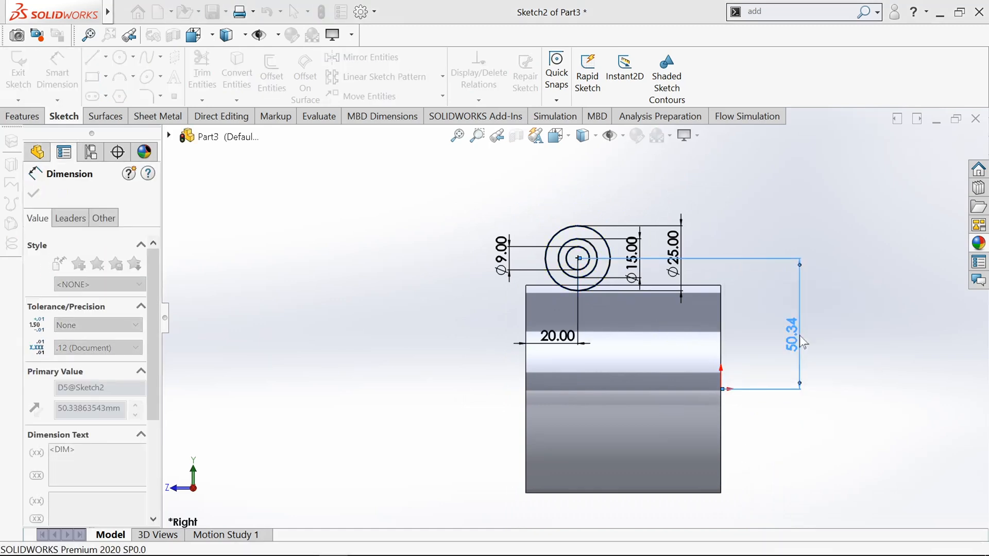
scroll(602, 308, "down", 1)
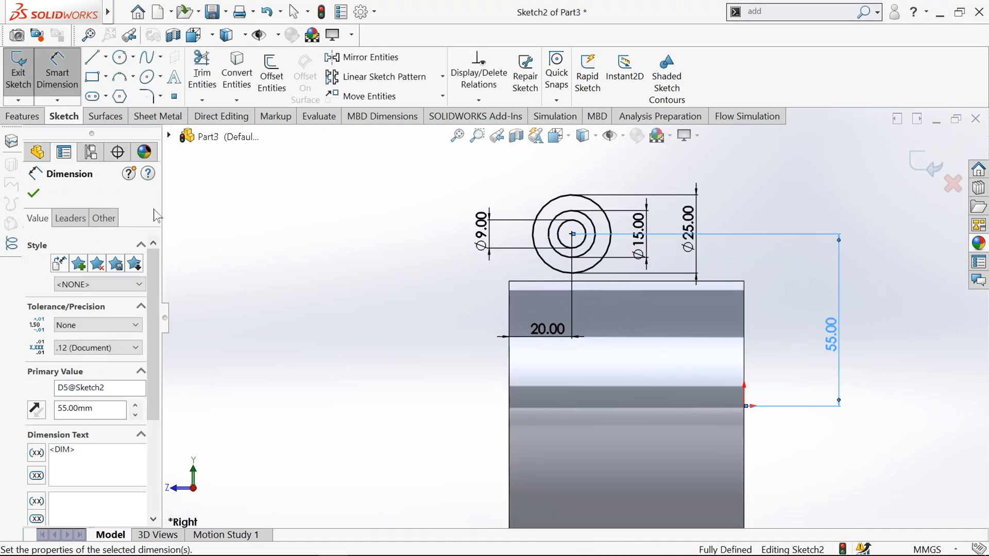
left_click(34, 194)
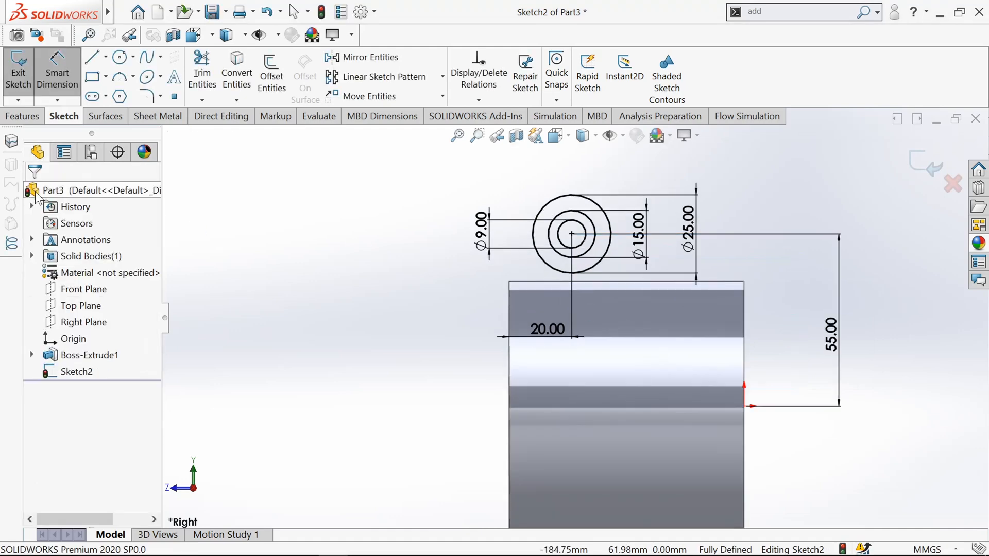
Step: Draw two vertical lines from the outer circle's side quadrants to the origin's height, joined there by a horizontal line
left_click(92, 59)
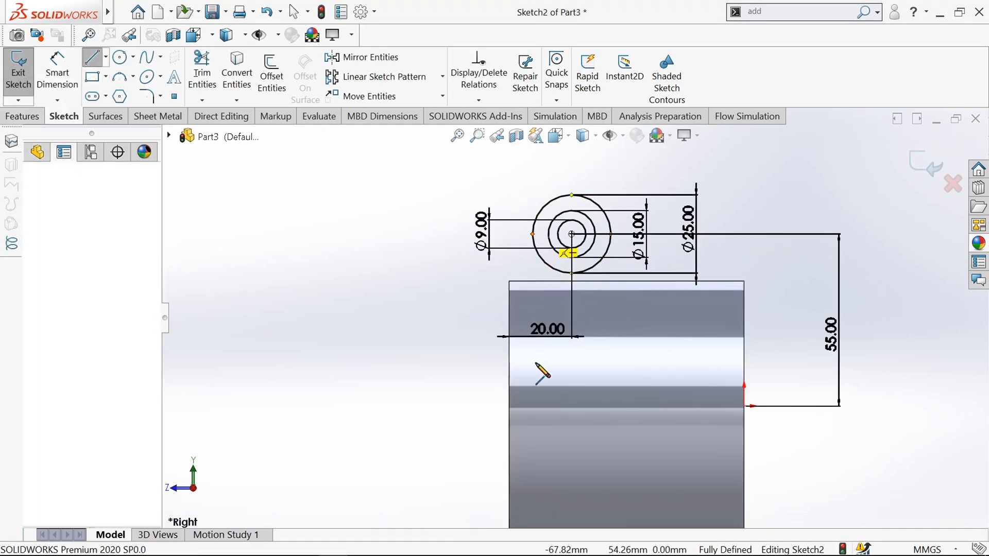
left_click(533, 407)
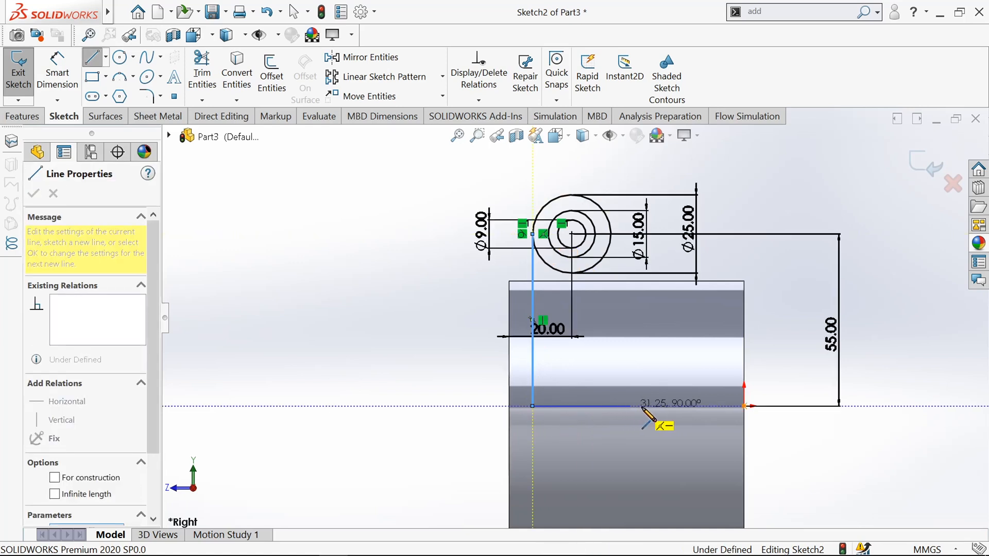
left_click(611, 406)
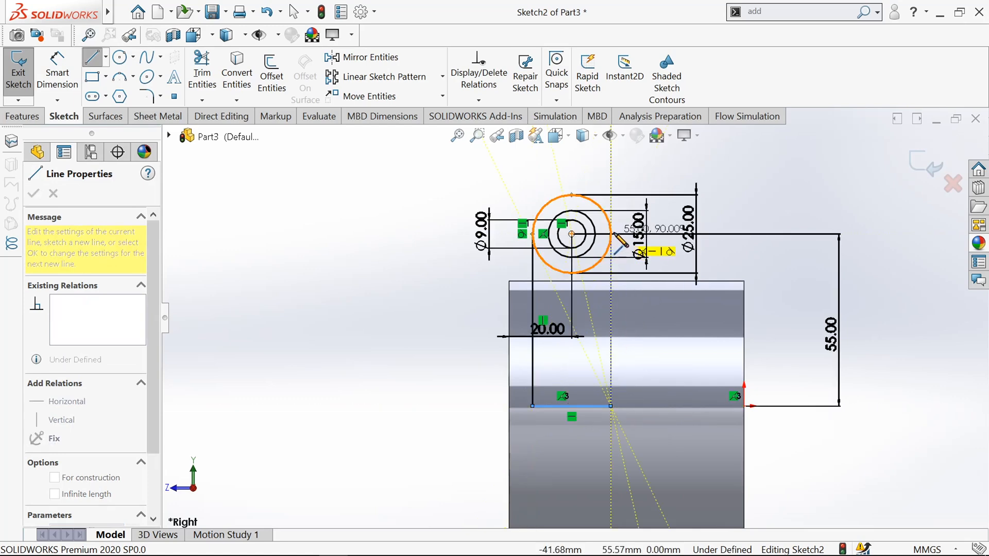
scroll(615, 236, "down", 4)
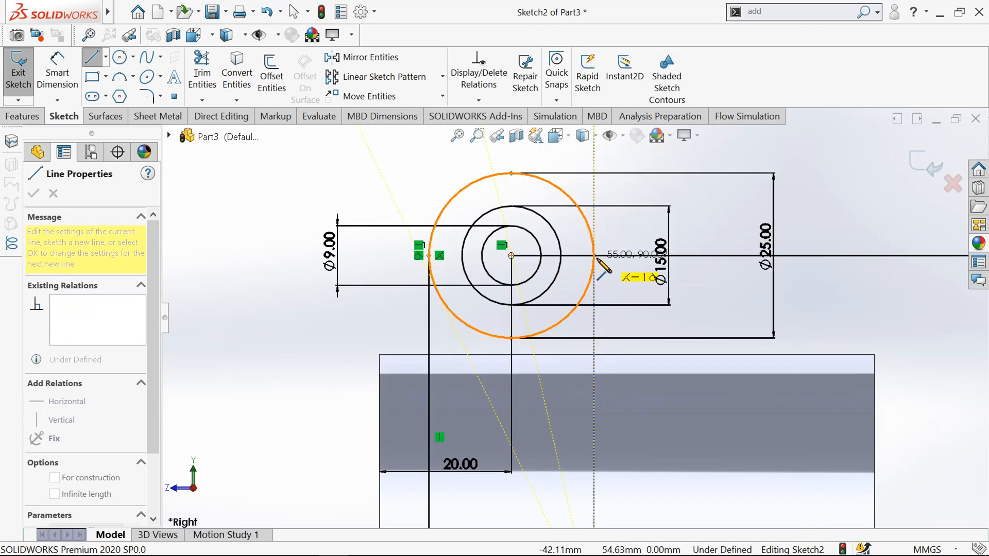
left_click(595, 256)
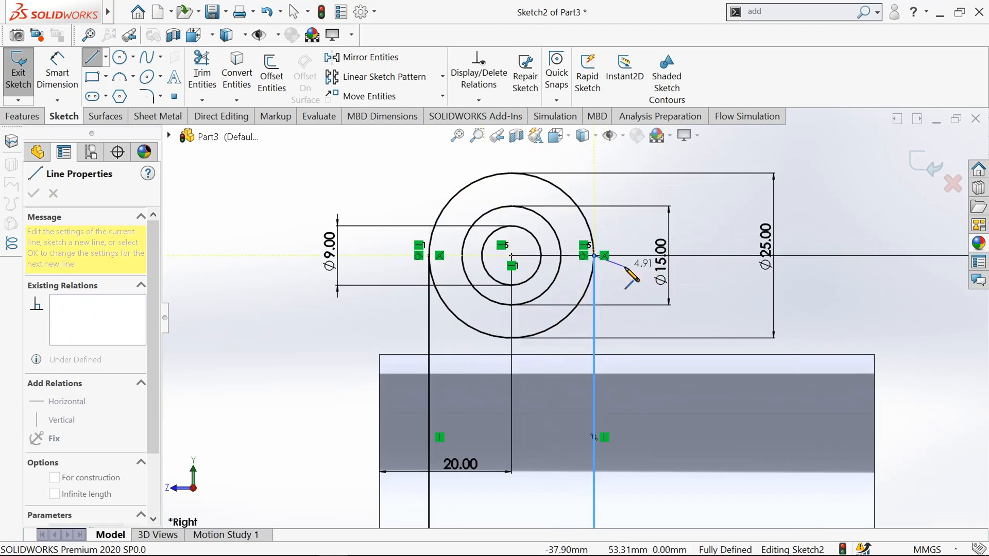
key("Escape")
key("Escape")
scroll(625, 268, "up", 3)
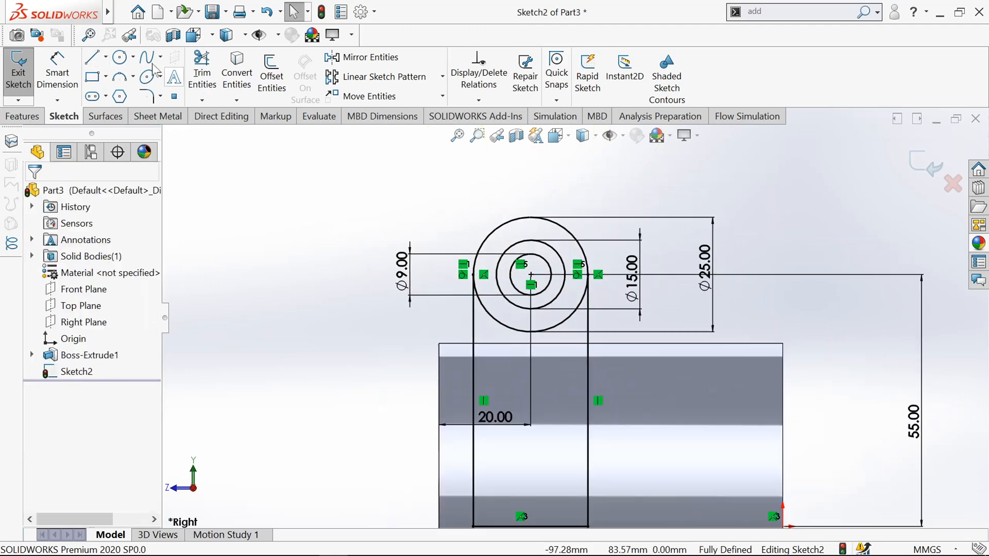
Step: Trim away the lower half of the 25 mm circle between the two vertical lines to leave a round-topped lug outline
left_click(202, 72)
scroll(450, 327, "down", 3)
left_click_drag(468, 323, 503, 306)
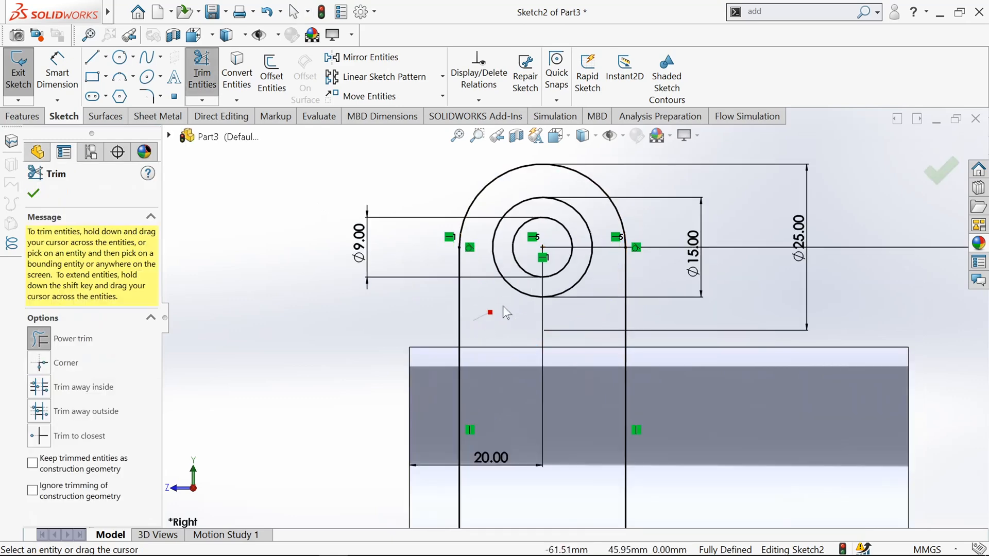
scroll(503, 305, "up", 3)
scroll(503, 305, "up", 2)
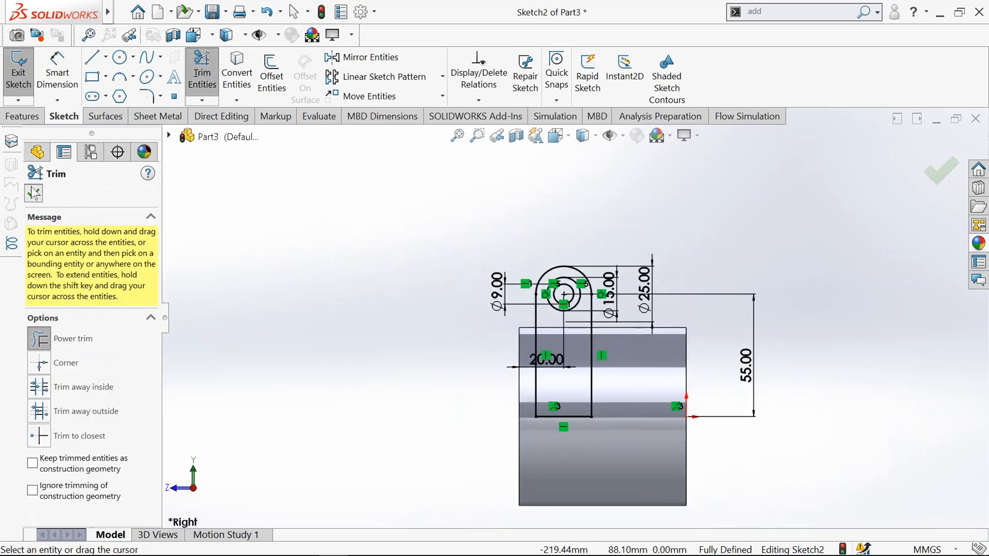
key("Escape")
middle_click_drag(478, 265, 409, 287)
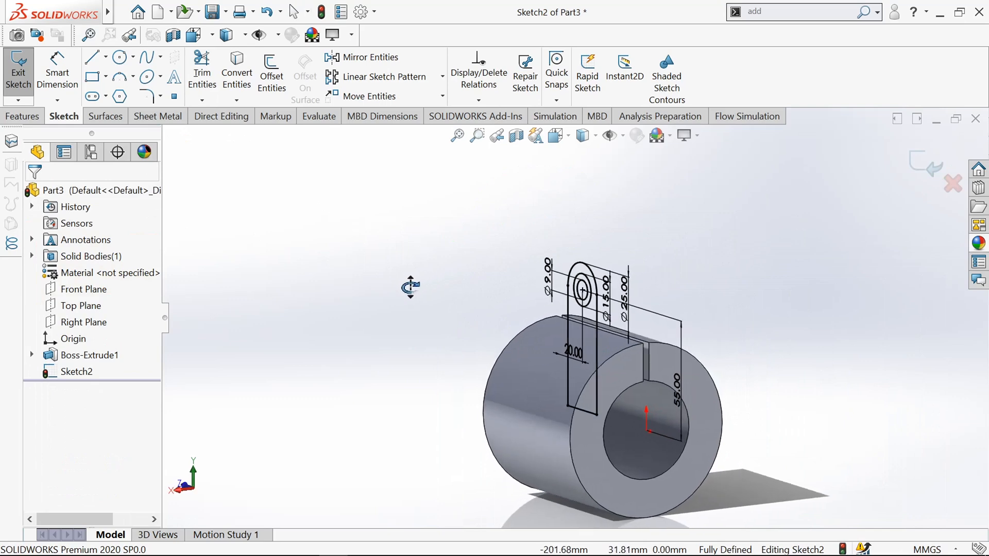
Step: Start a boss extrusion of the lug sketch using the outer lug region and the ring between the 9 mm and 15 mm circles
left_click(23, 115)
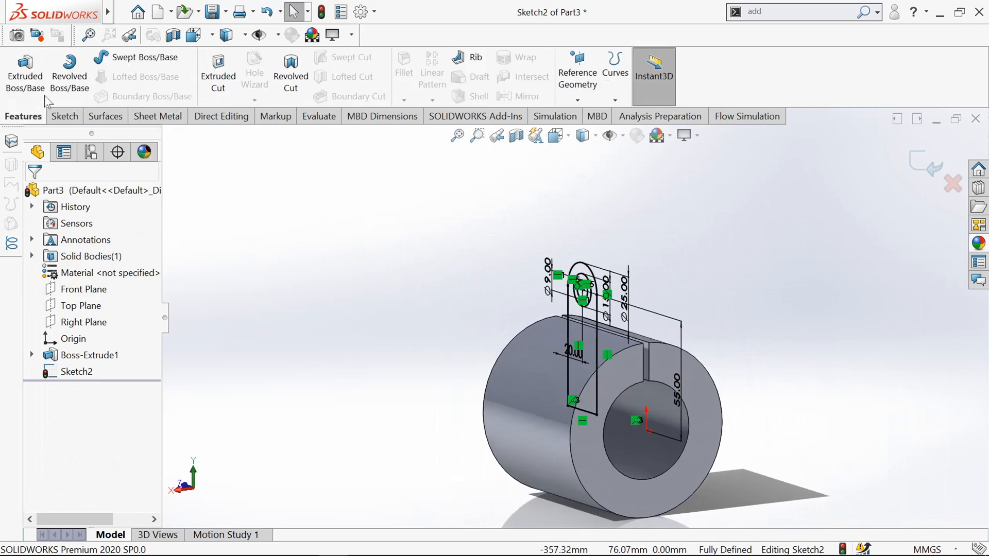
left_click(25, 72)
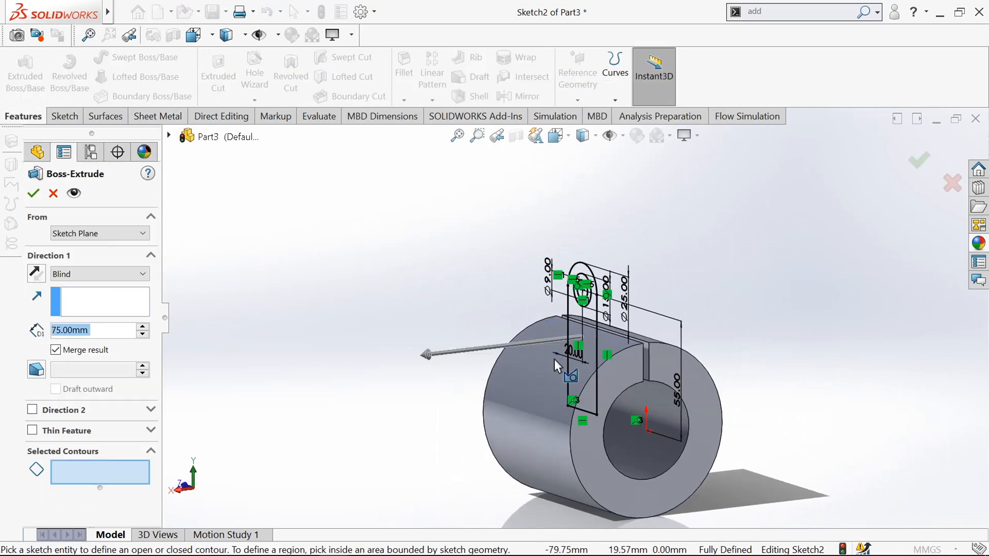
scroll(554, 359, "down", 3)
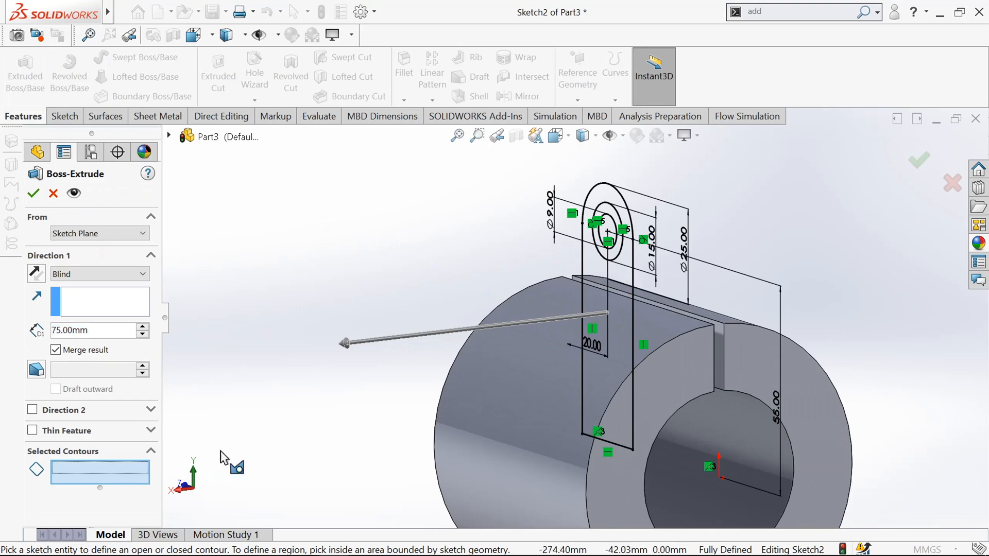
left_click(622, 262)
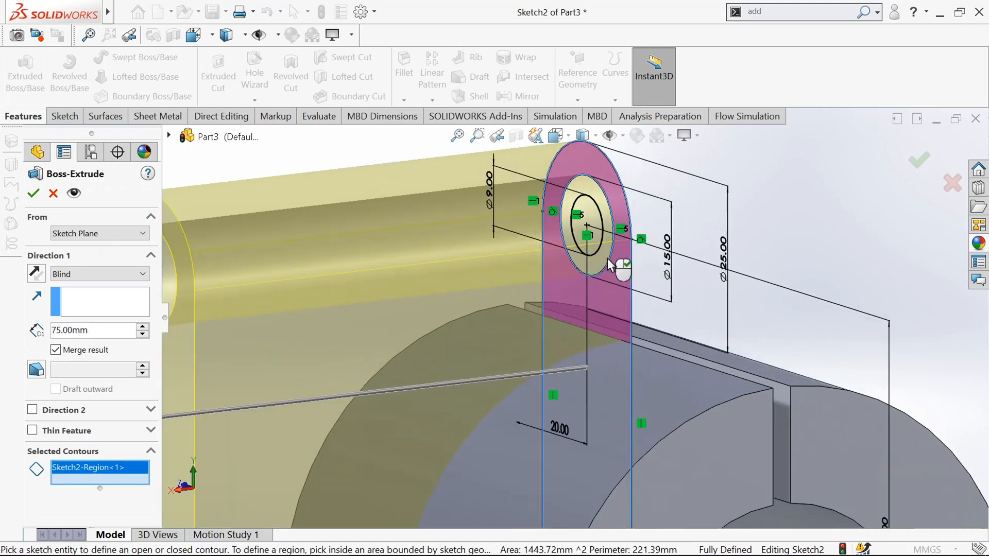
left_click(607, 259)
scroll(608, 260, "up", 2)
scroll(608, 260, "up", 2)
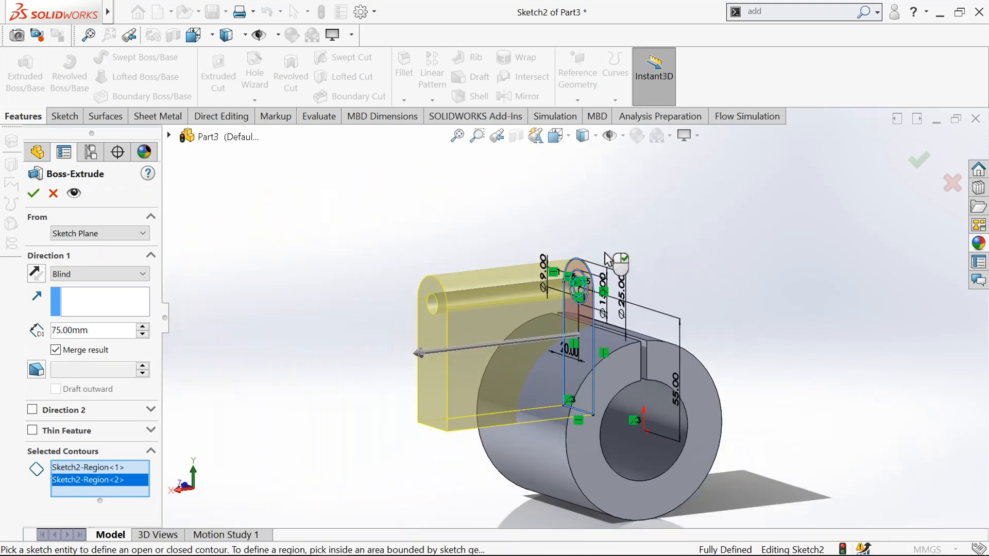
Step: Extrude the lug 31 mm blind, starting from a 1.5 mm offset, and merge it with the collar
left_click(107, 234)
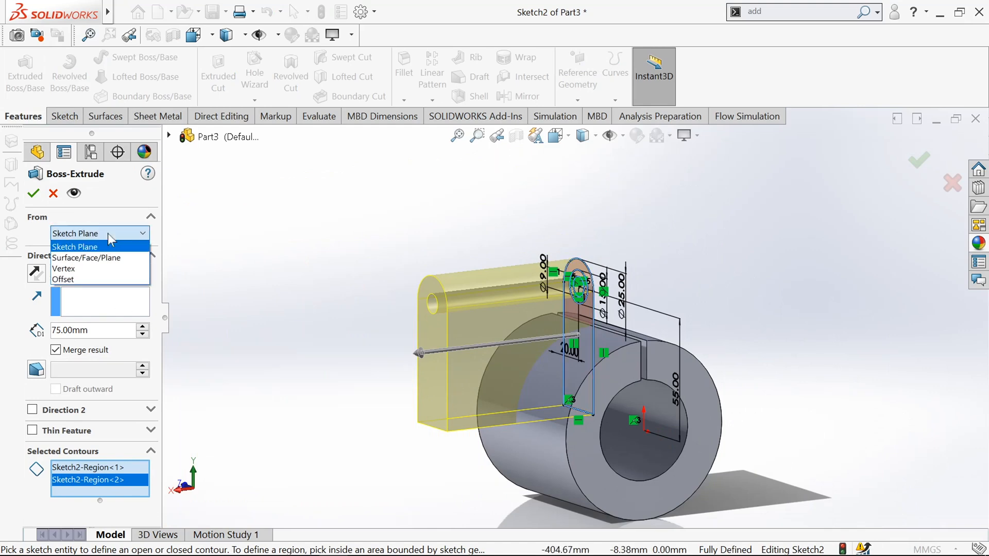
left_click(88, 277)
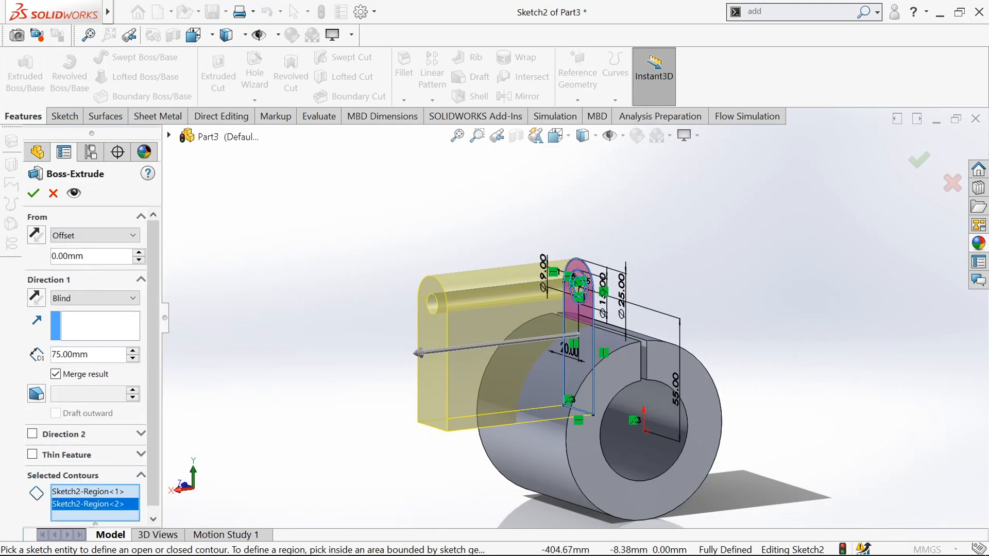
type("1.5")
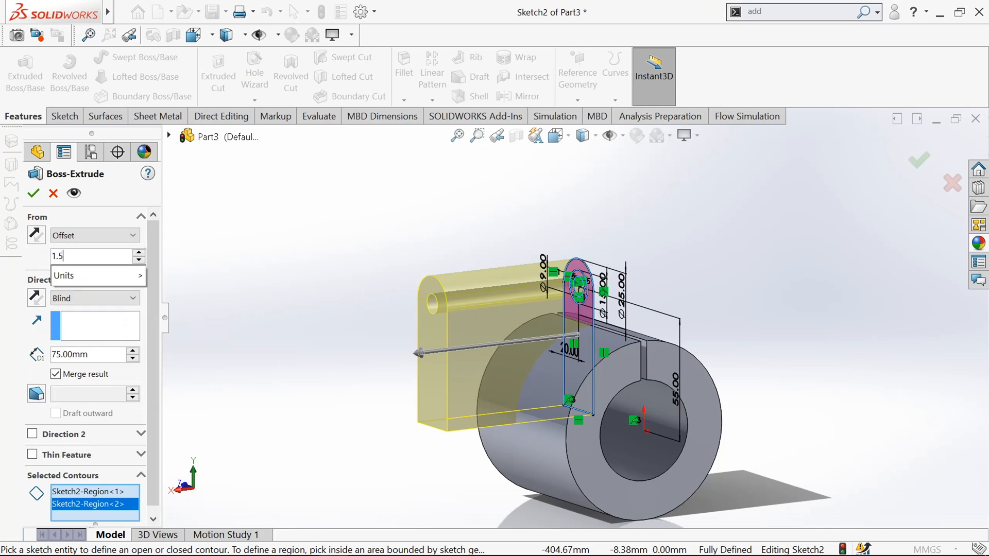
key("Return")
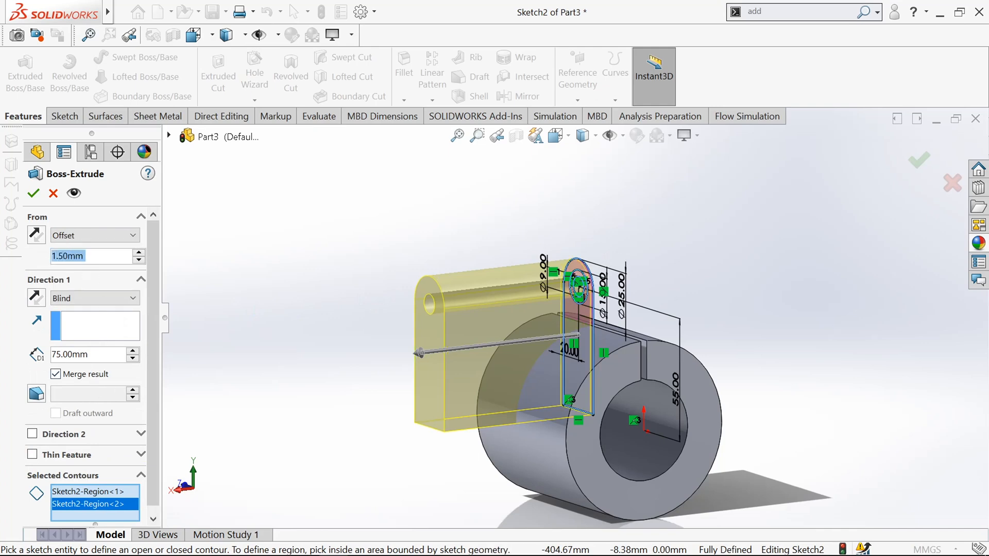
double_click(94, 355)
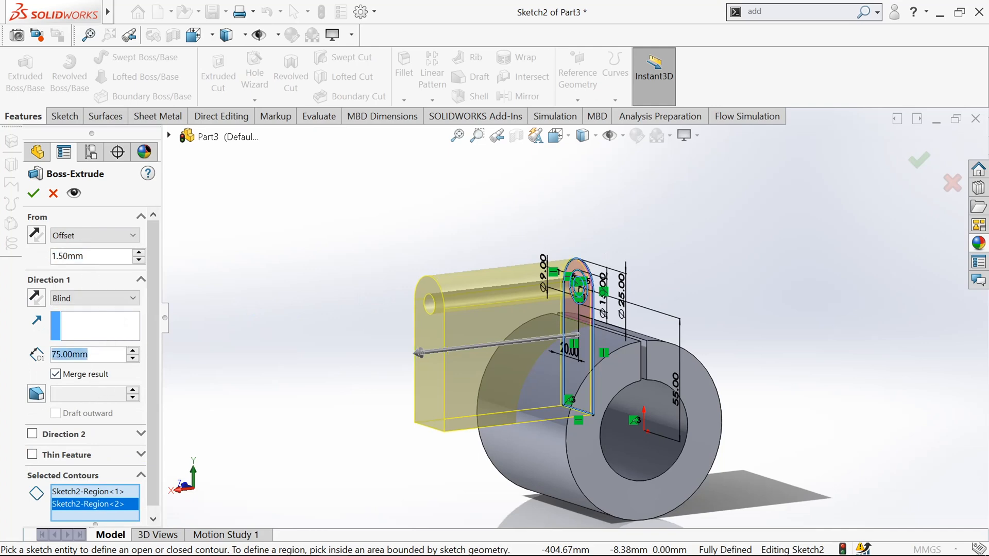
type("31")
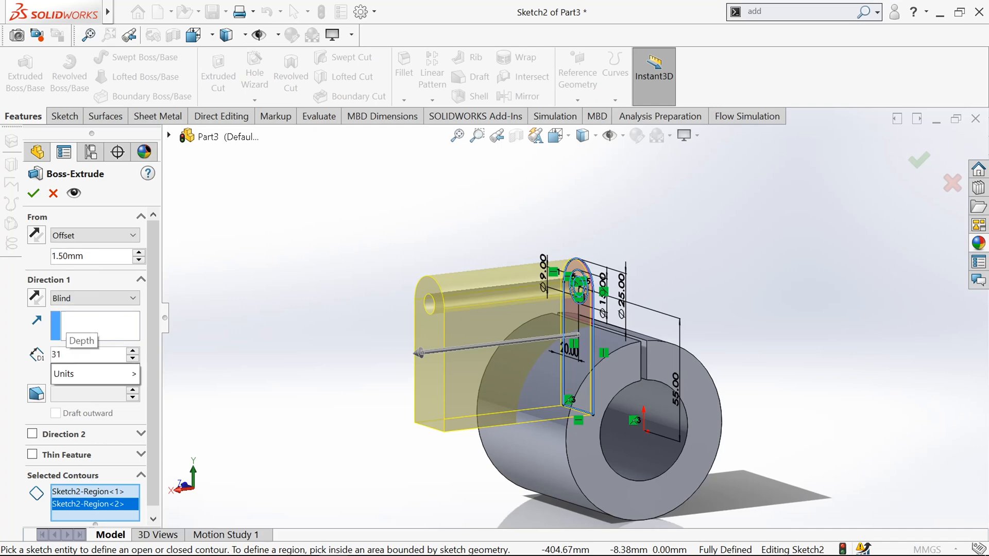
key("Return")
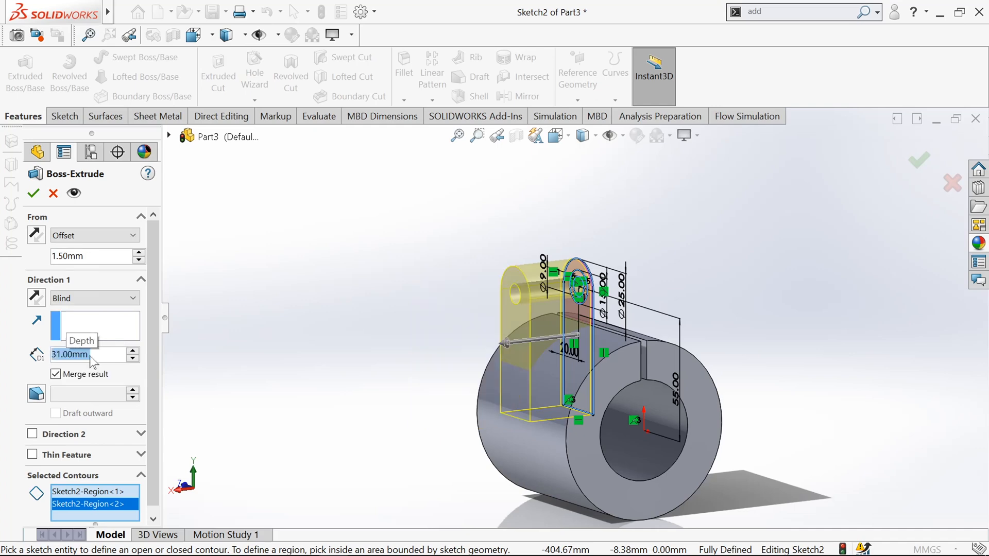
left_click(33, 195)
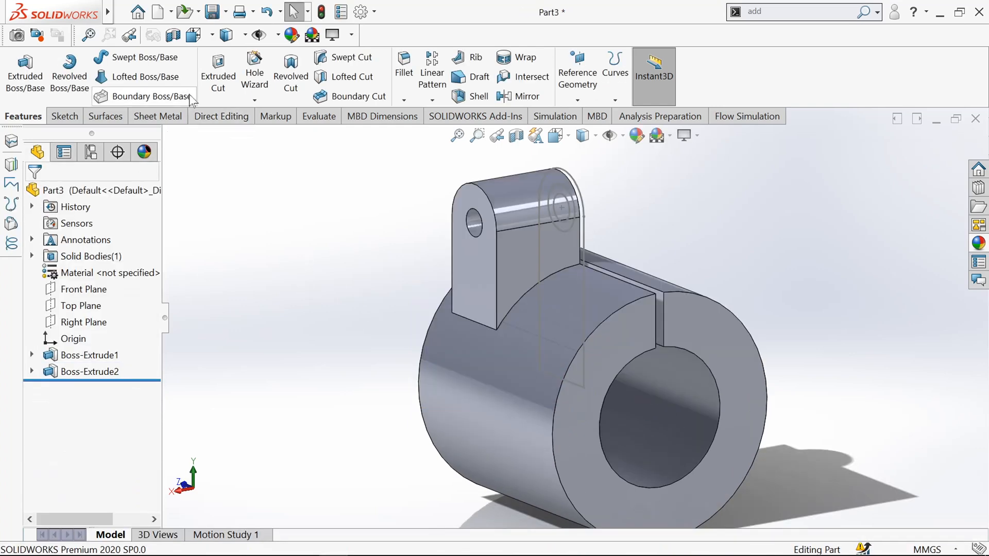
Step: Start an extruded cut from the existing lug sketch, selecting the 15 mm circle as the contour
left_click(206, 76)
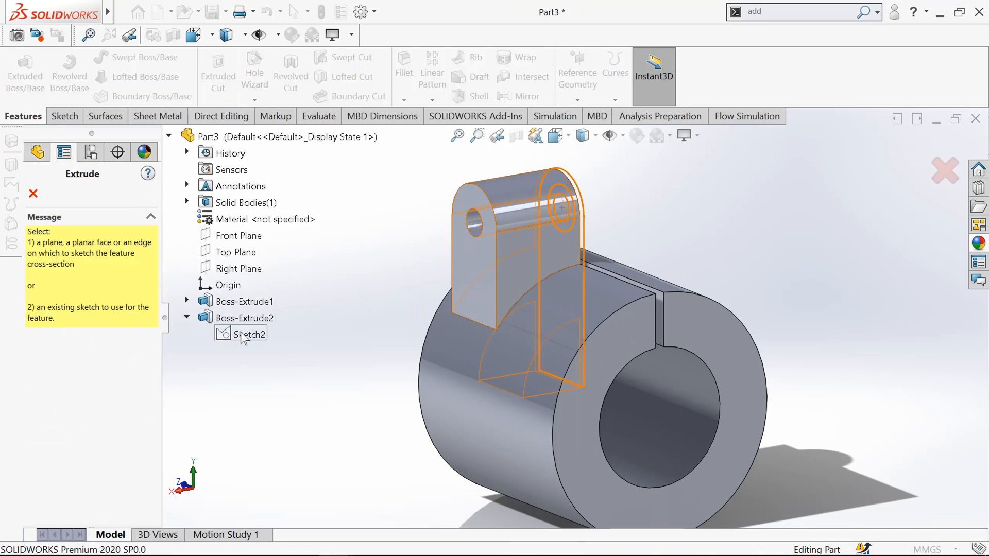
left_click(241, 334)
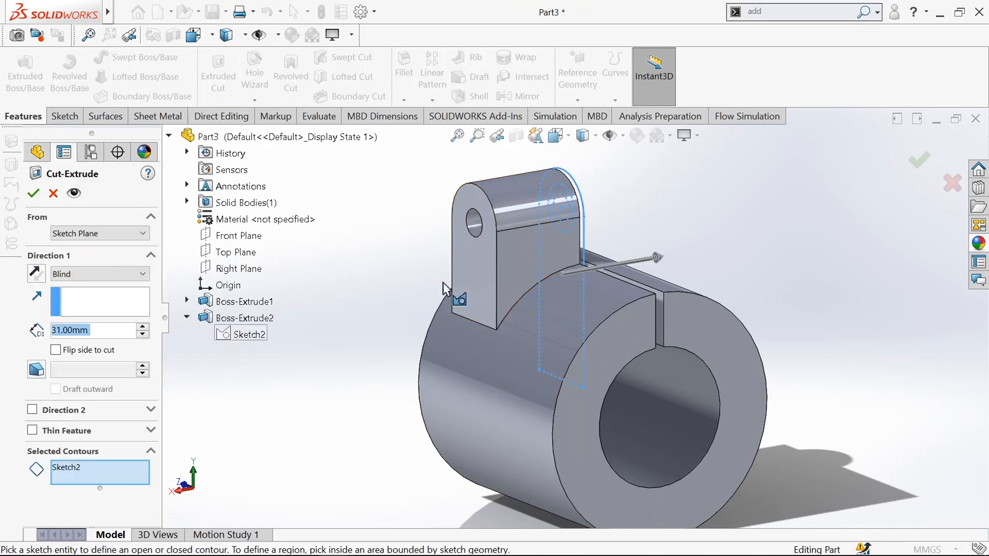
scroll(536, 264, "down", 5)
left_click(603, 215)
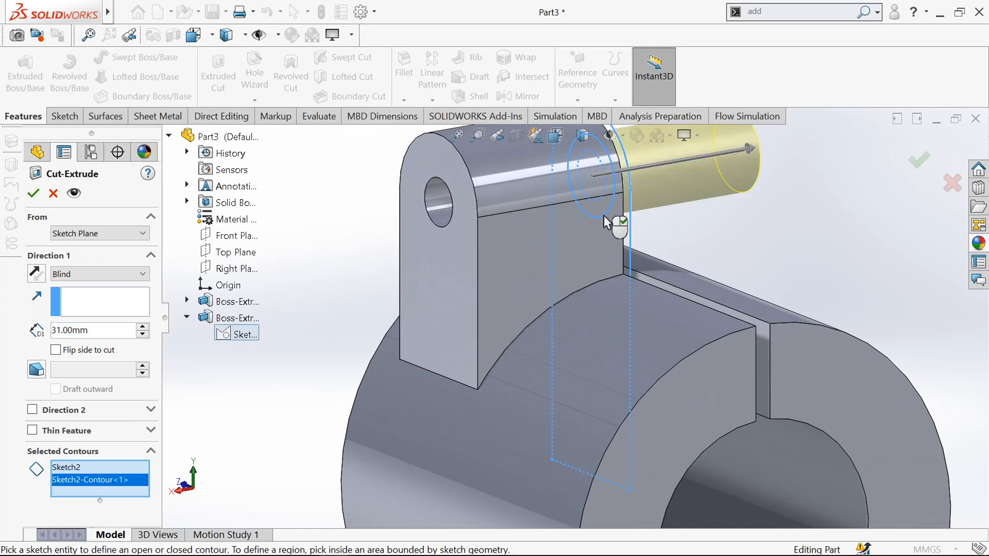
scroll(608, 219, "up", 5)
Step: Start the counterbore cut from an offset of 32.5 mm from the sketch plane
left_click(132, 233)
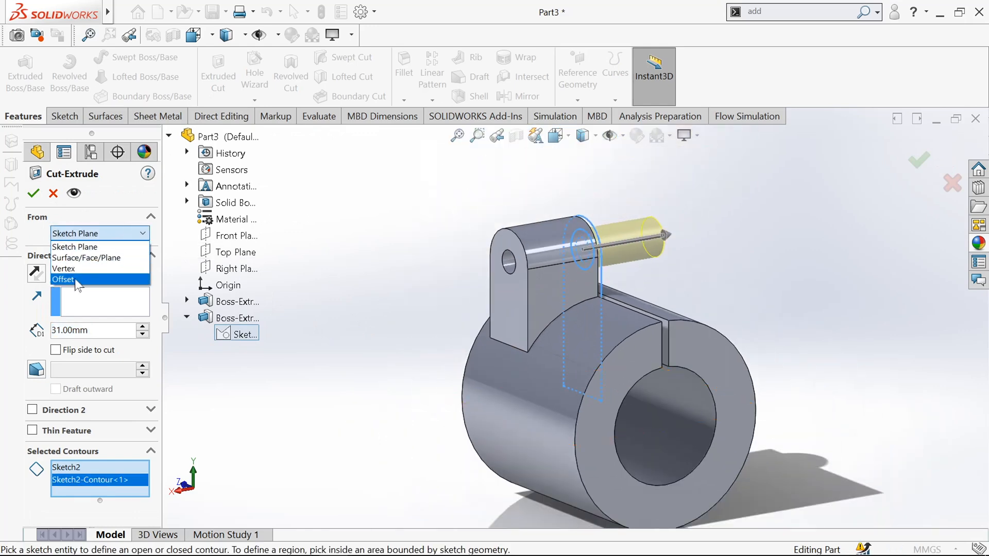
left_click(95, 281)
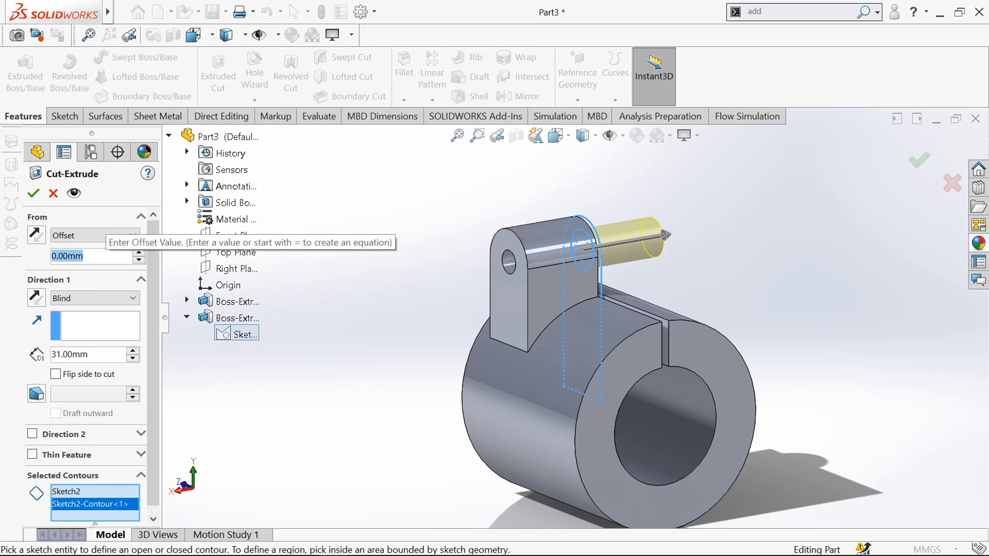
type("3.")
type("2.5")
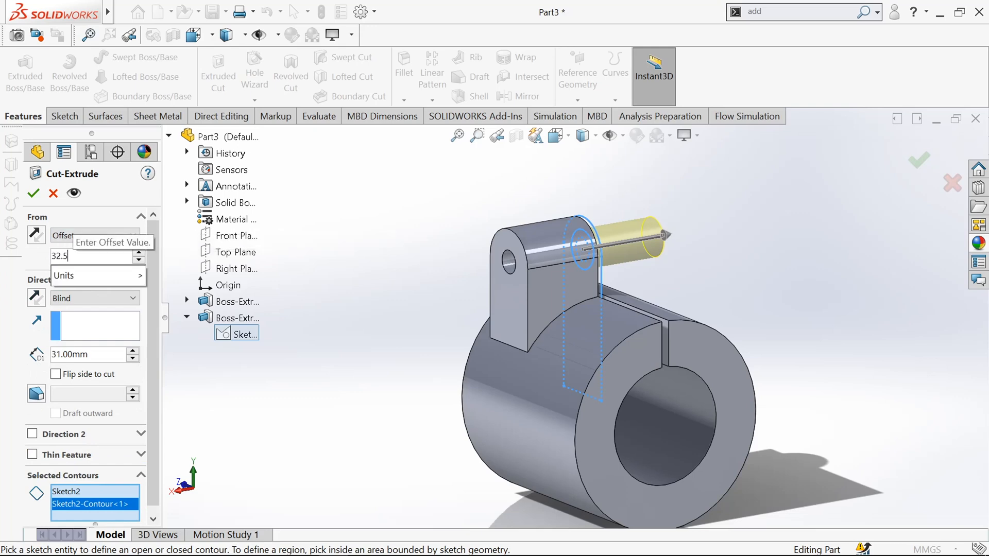
key("Return")
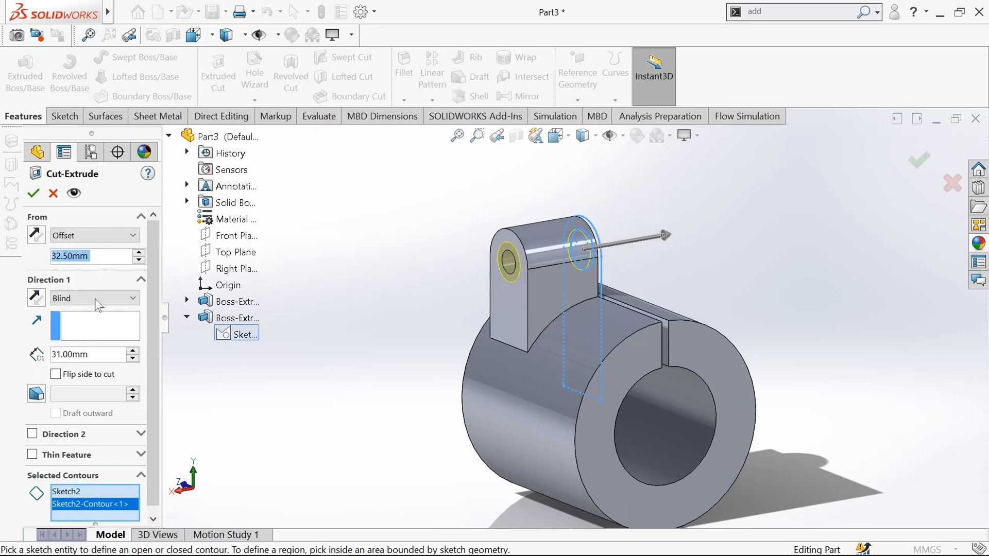
Step: Set the counterbore's blind cut depth to 8 mm and complete the cut in the lug
left_click(61, 300)
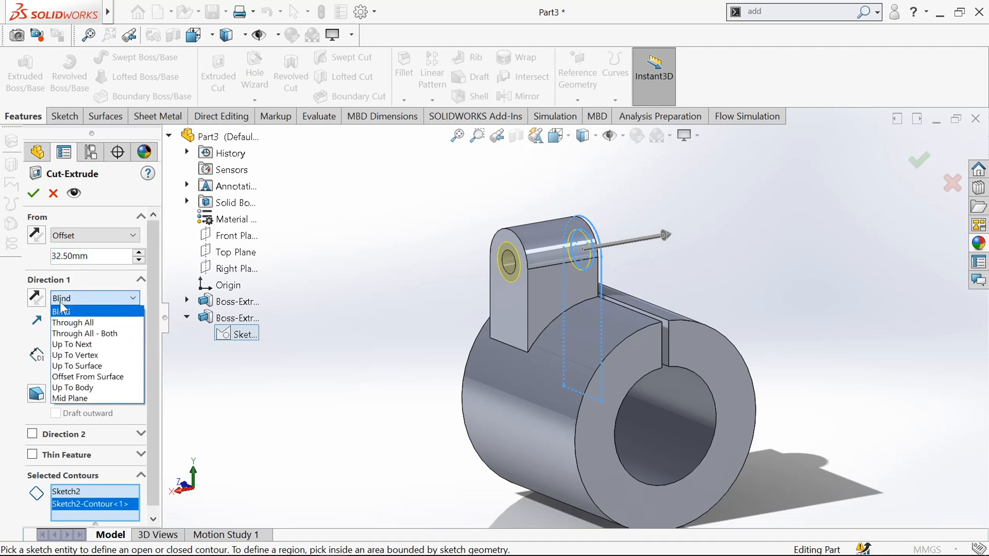
left_click(61, 307)
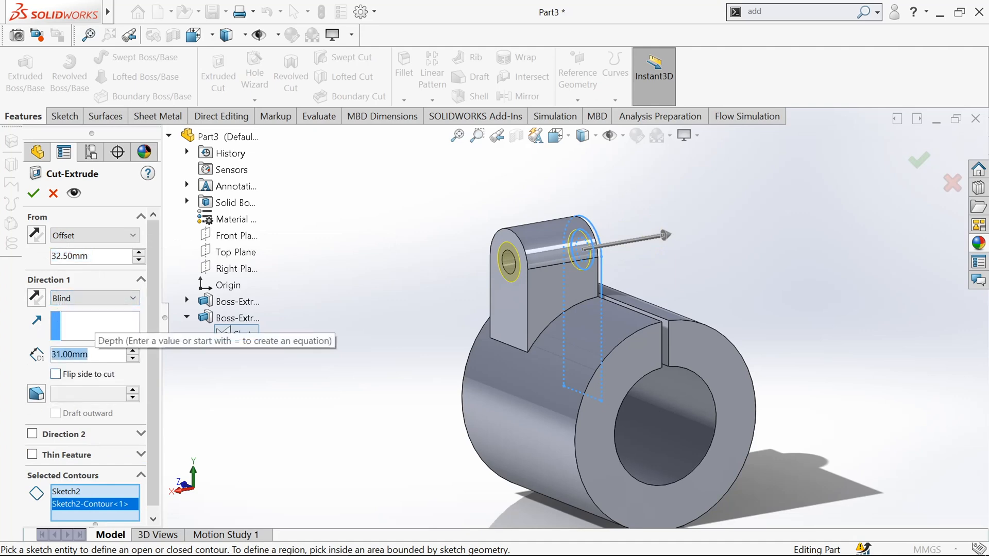
type("8")
key("Return")
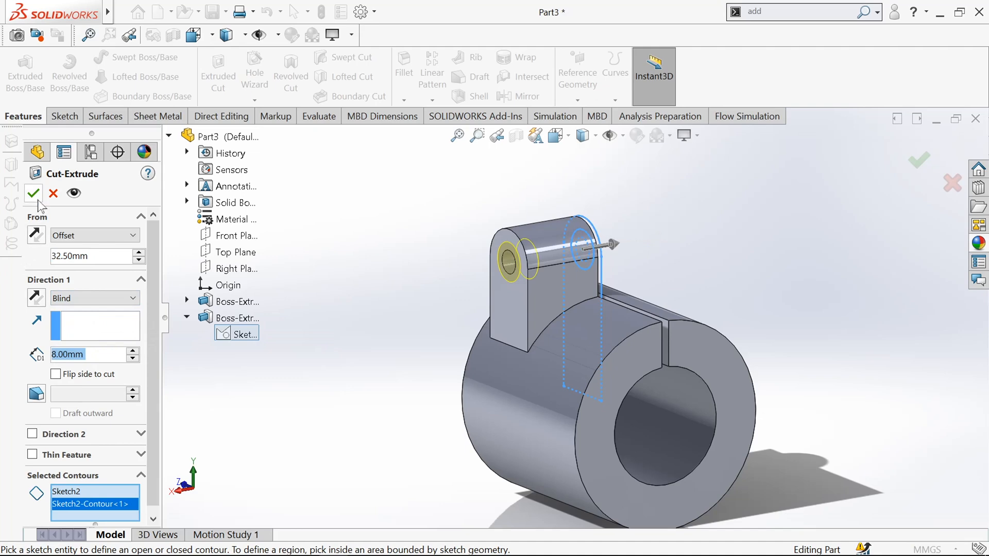
left_click(36, 197)
middle_click_drag(438, 289, 418, 275)
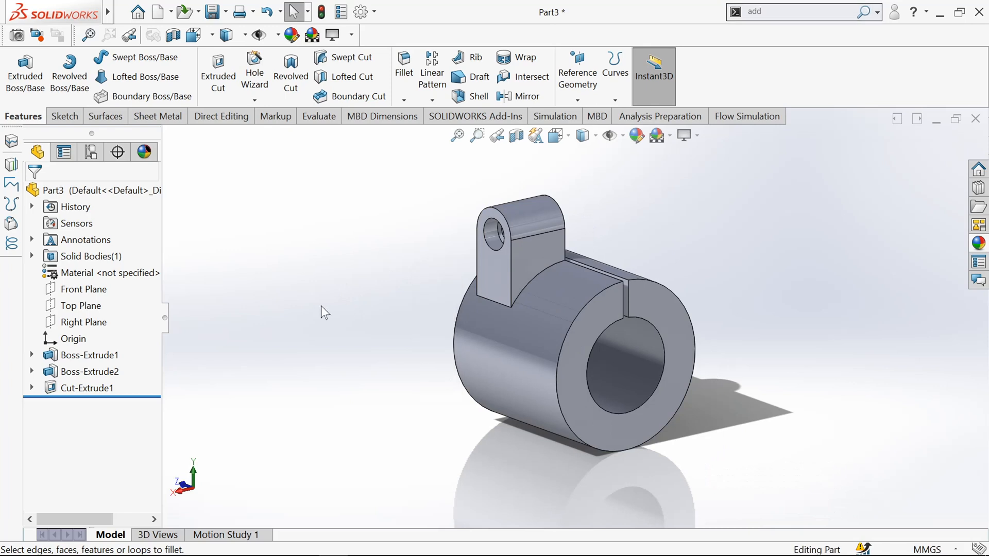
Step: Open a new sketch on the Right Plane, viewed normal to it
left_click(98, 329)
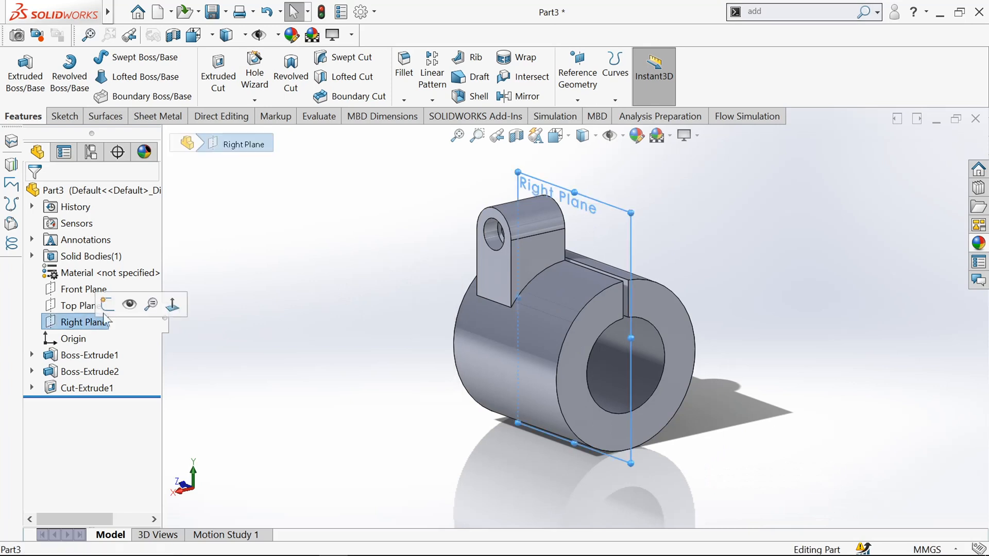
left_click(174, 302)
left_click(65, 326)
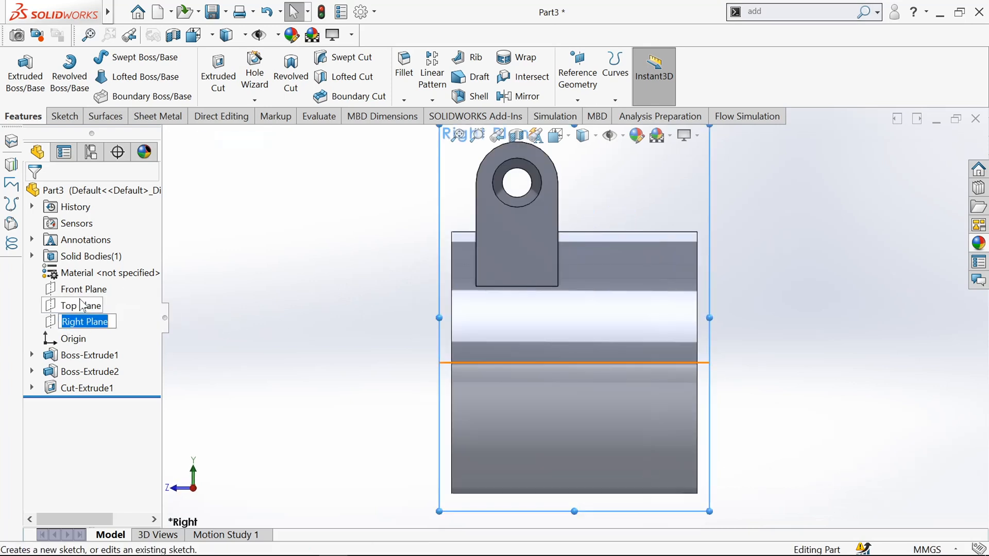
left_click(64, 117)
left_click(15, 72)
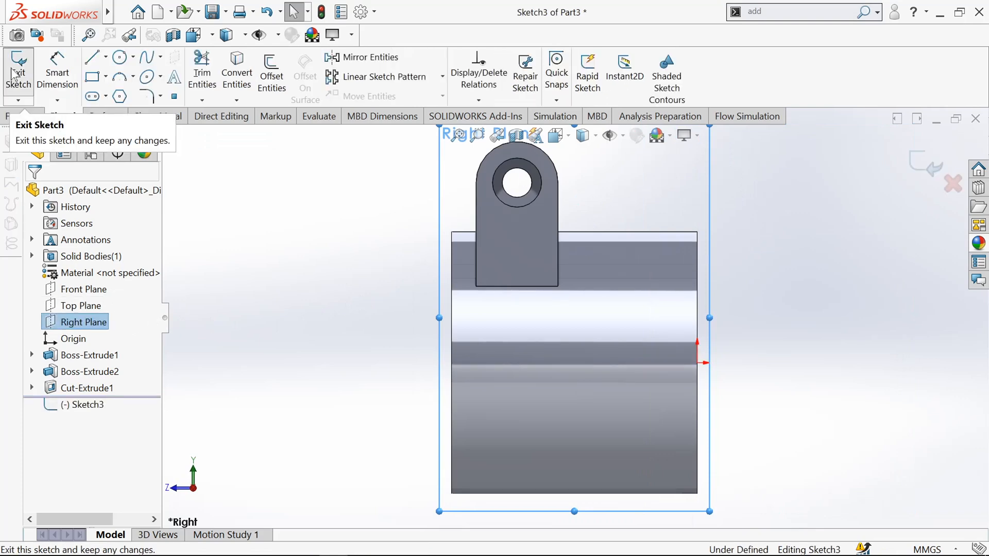
Step: Draw a closed six-line profile sloping about 56 mm from the collar's top edge to its origin-side end edge, wrapping around outside that end
left_click(93, 58)
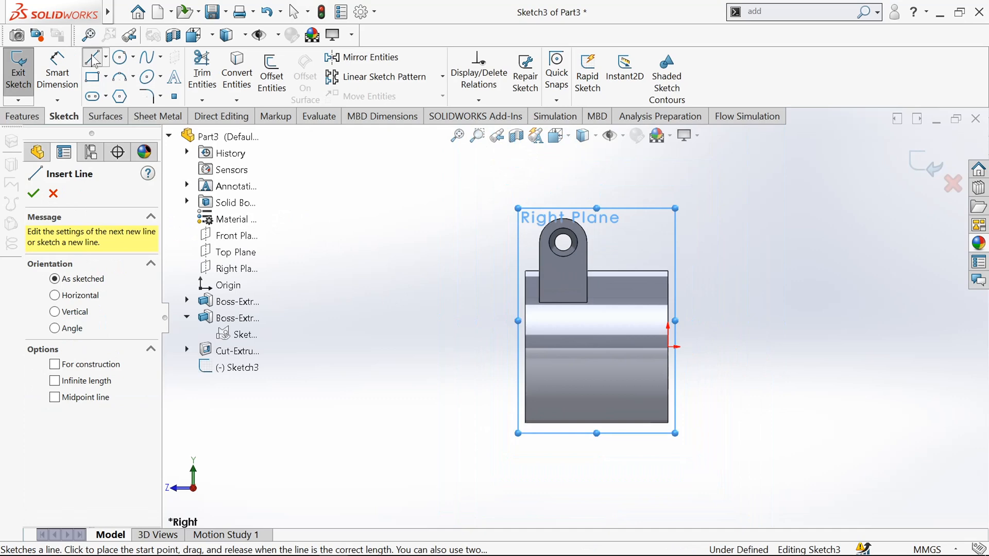
scroll(626, 301, "down", 2)
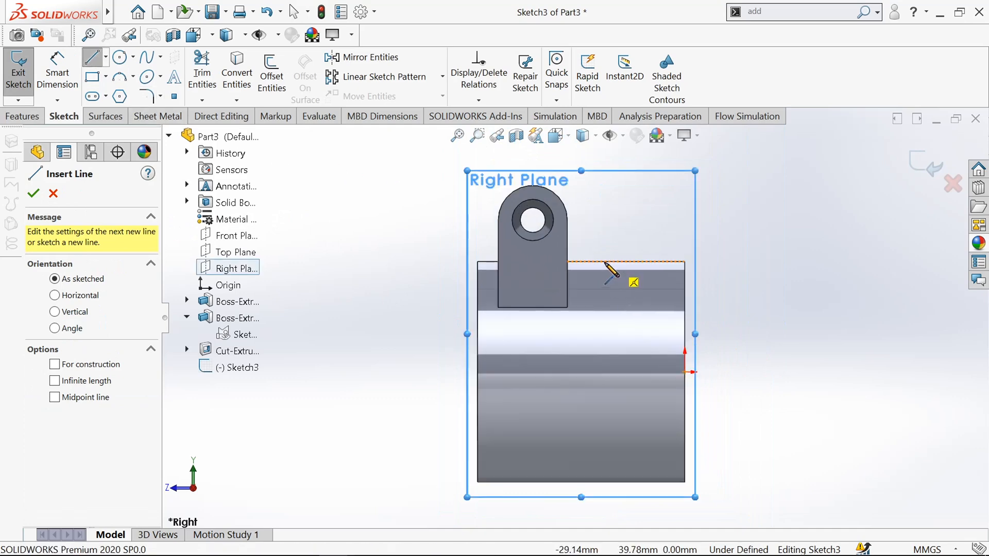
left_click(599, 263)
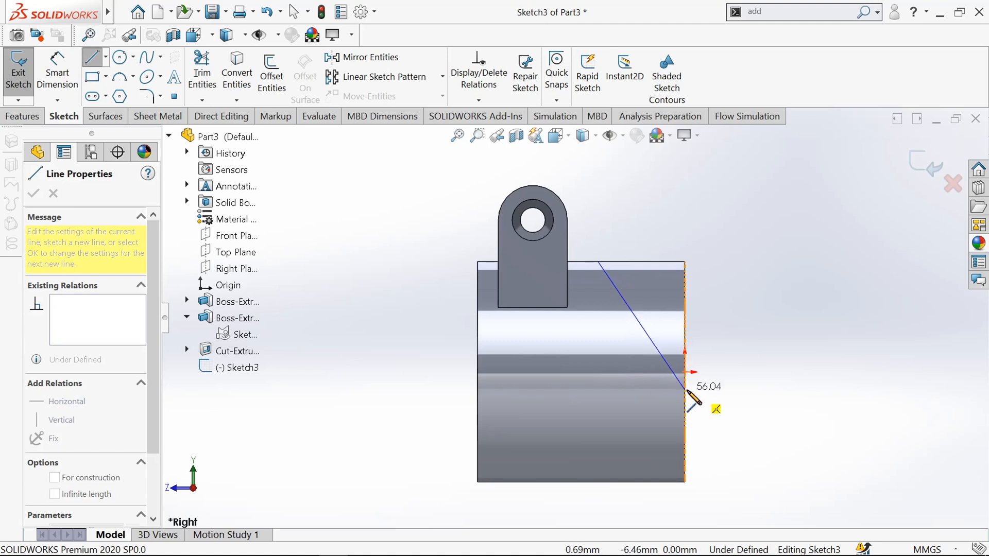
left_click(684, 390)
left_click(685, 482)
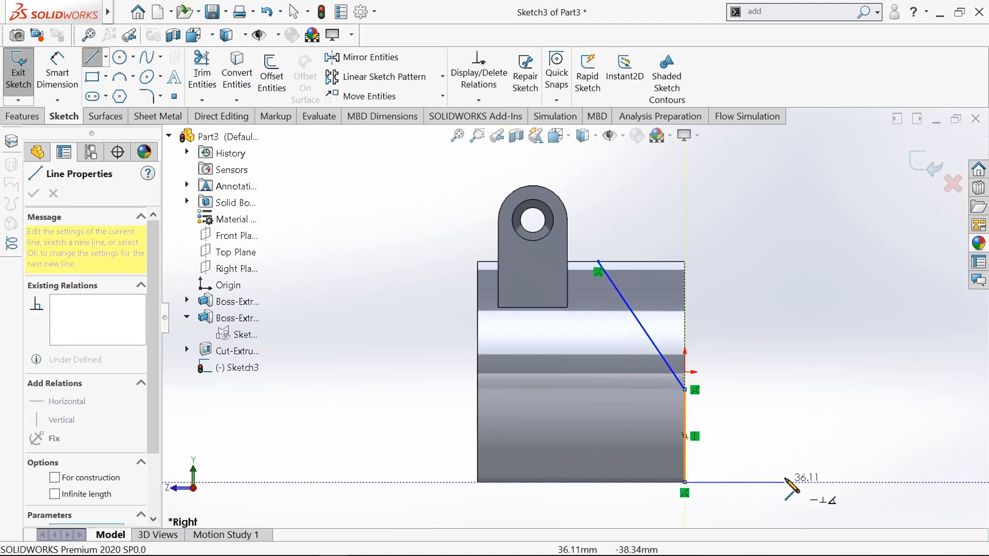
left_click(781, 482)
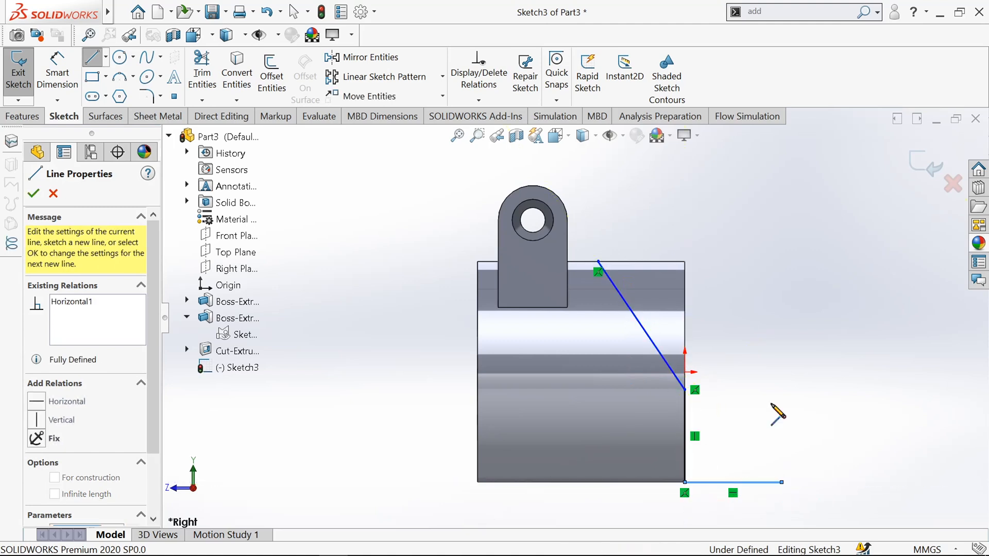
left_click(781, 236)
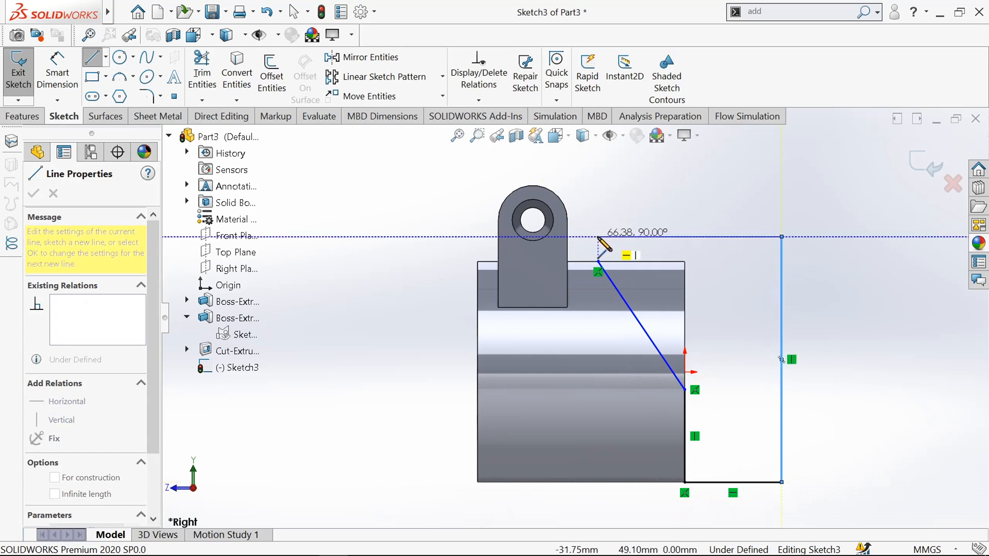
left_click(598, 236)
left_click(598, 261)
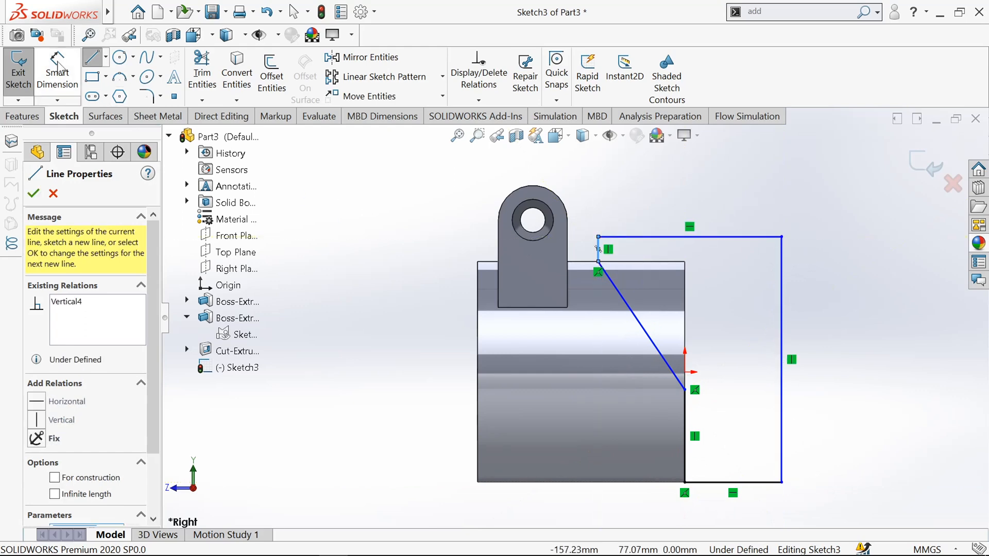
Step: Dimension the angle between the profile's sloped line and its bottom horizontal line as 45°
left_click(61, 77)
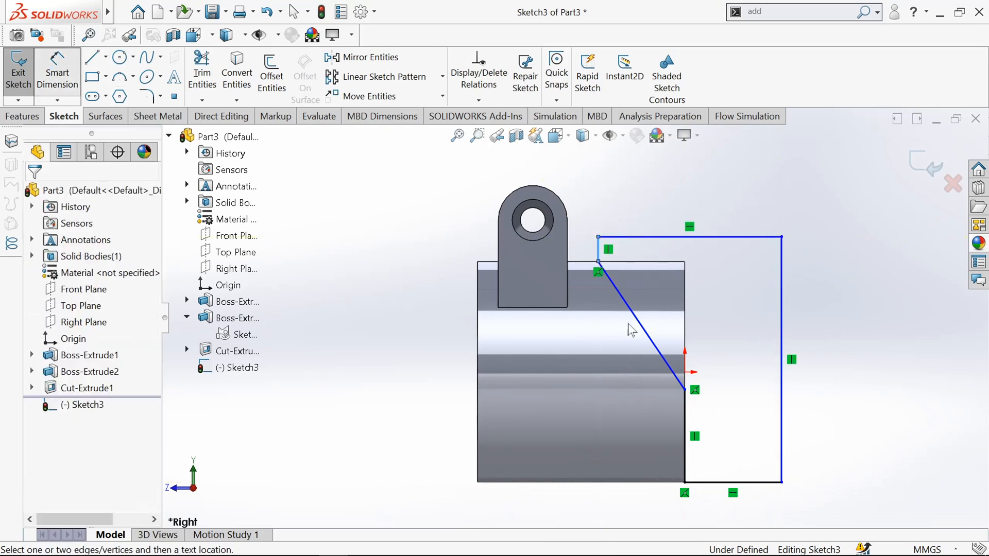
left_click(715, 483)
left_click(590, 416)
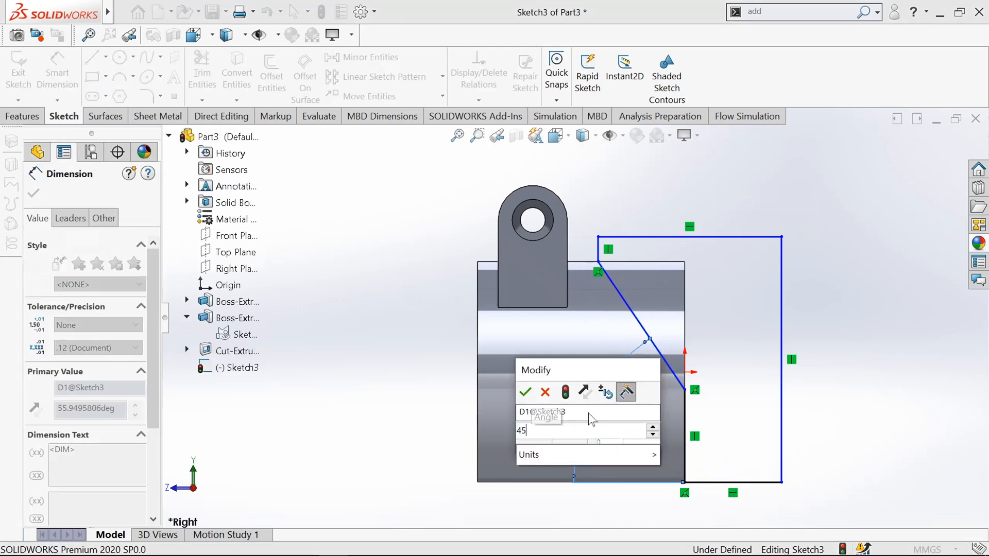
key("Return")
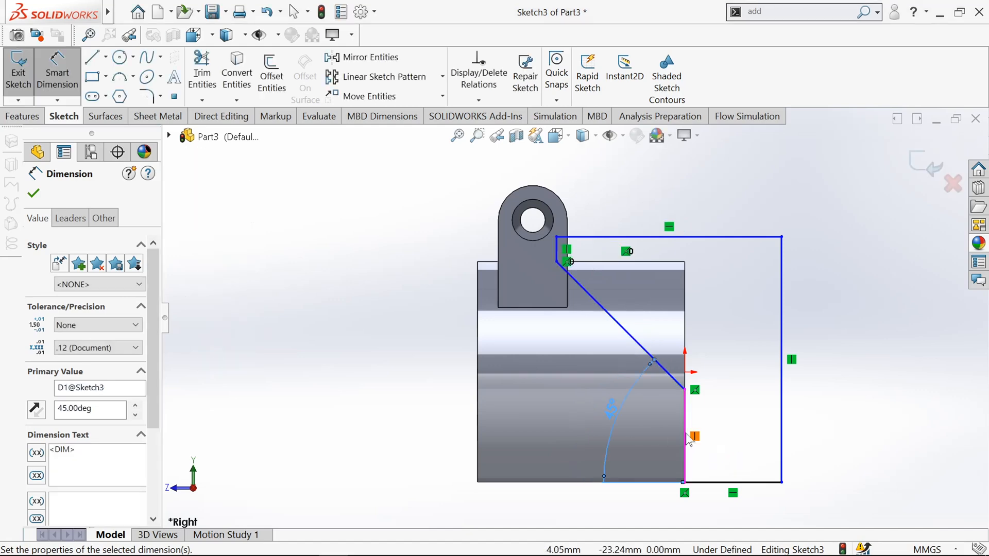
Step: Set the profile's vertical line along the collar's end edge to 40 mm and exit the sketch
left_click(685, 451)
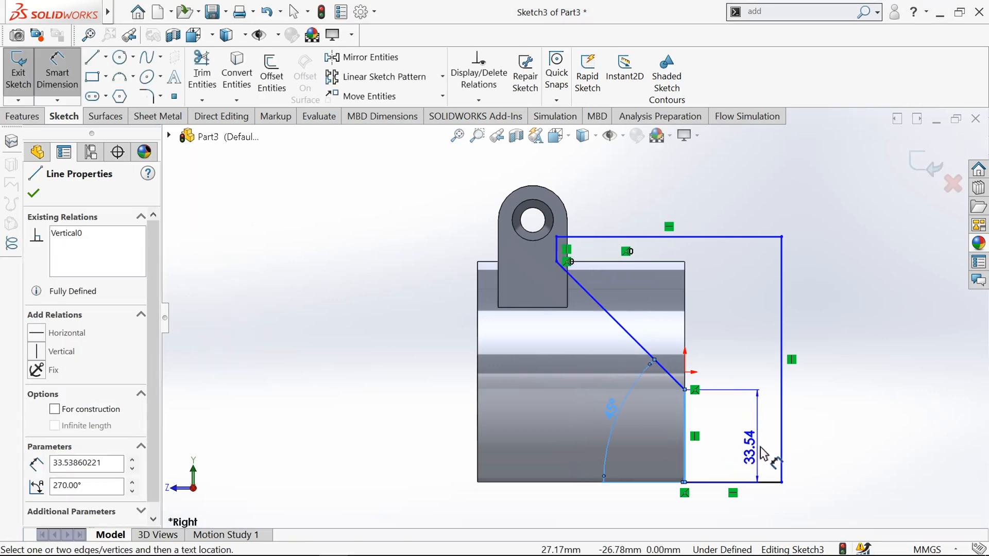
left_click(762, 453)
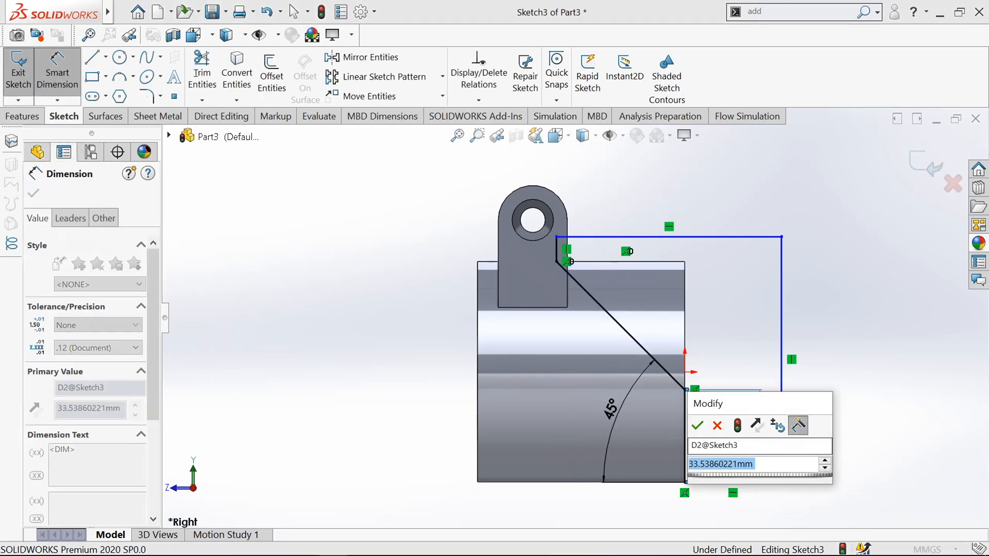
type("40")
key("Return")
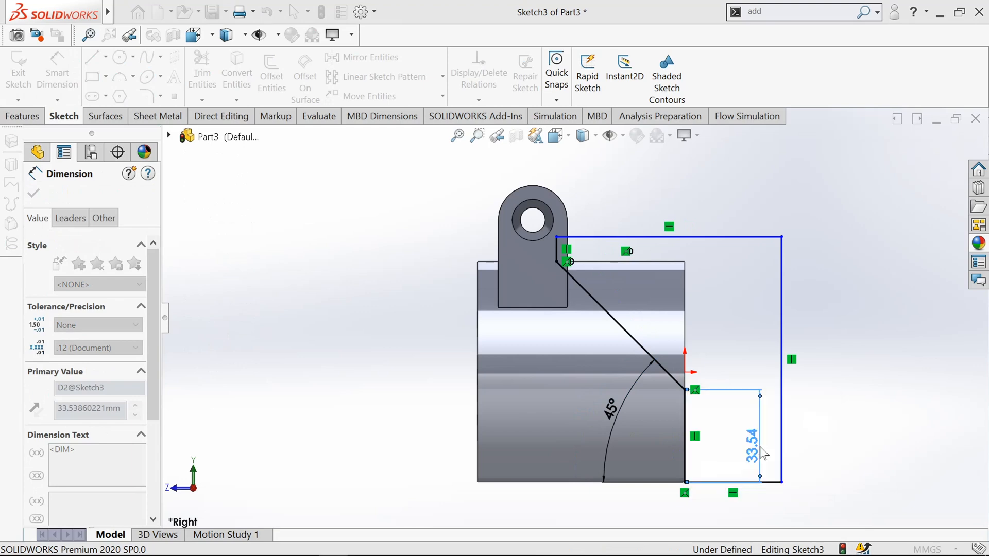
scroll(717, 331, "up", 2)
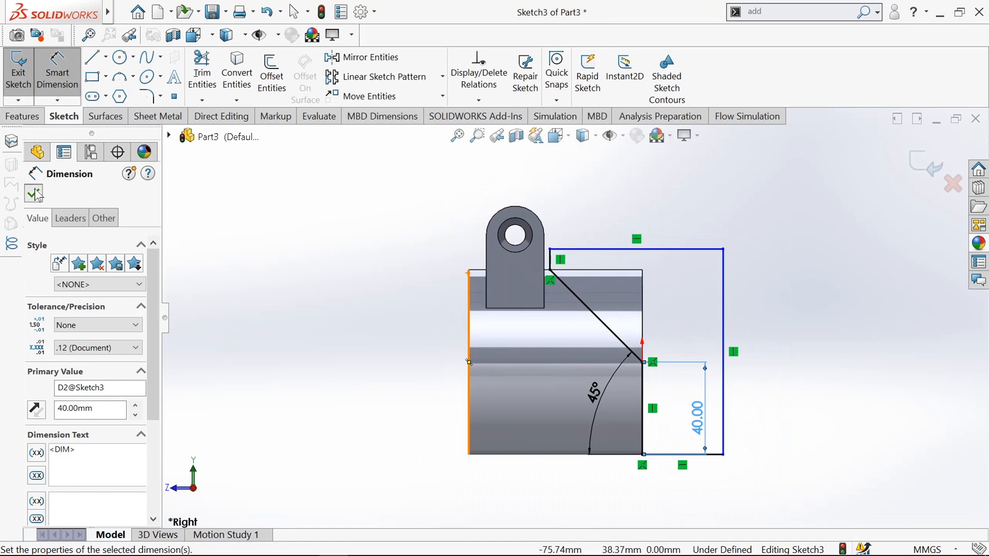
left_click(35, 194)
left_click(19, 84)
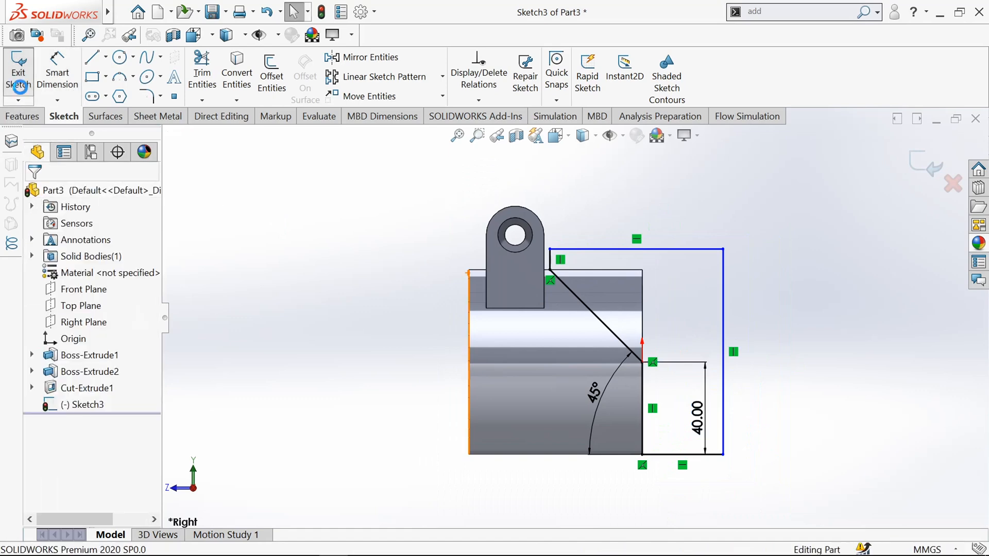
Step: Extrude-cut the sloped profile through the collar's end, Mid Plane, 134 mm deep
left_click(21, 117)
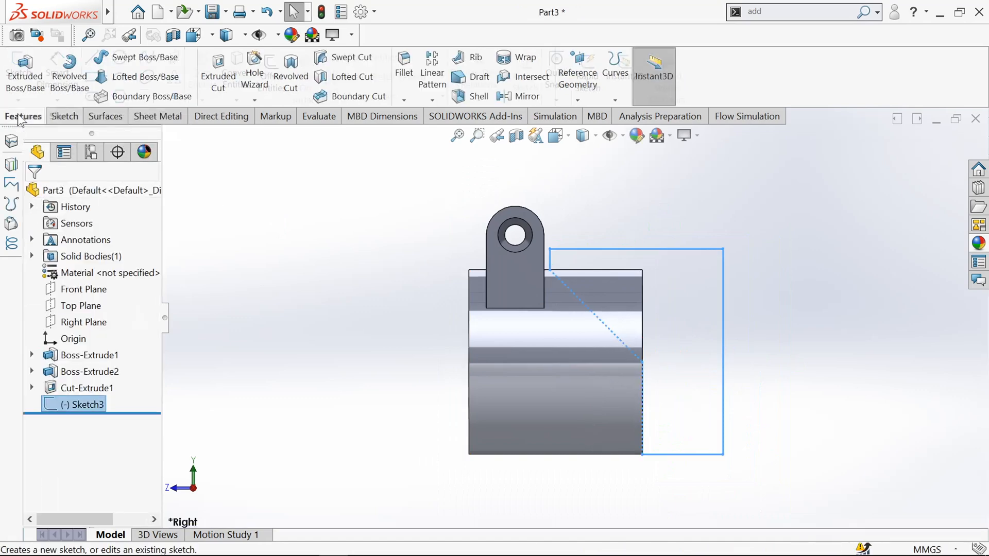
left_click(219, 78)
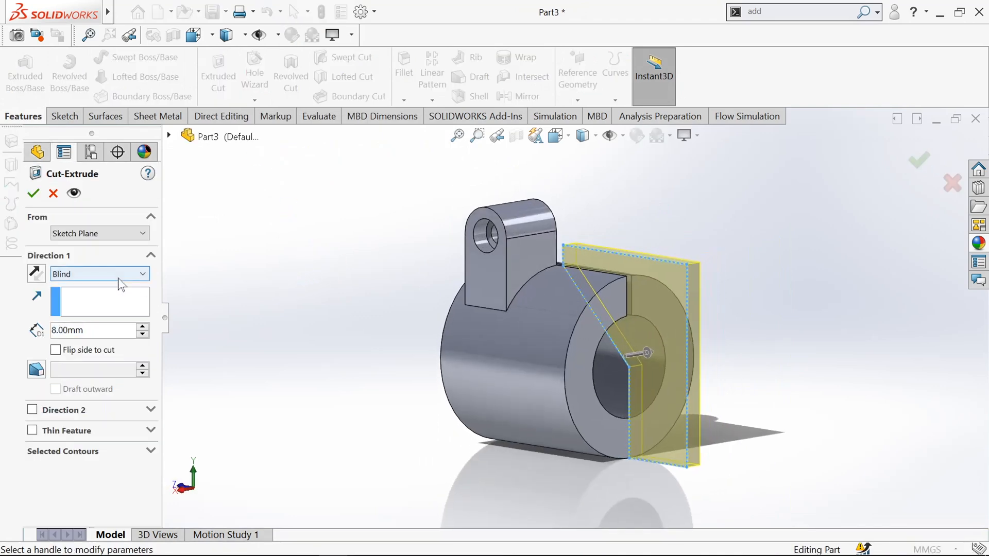
left_click(118, 278)
left_click(82, 375)
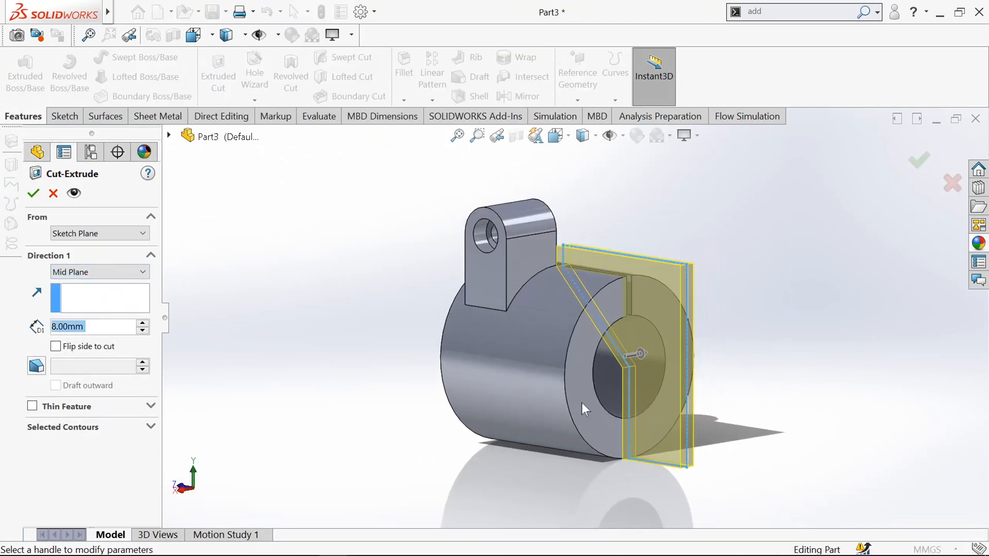
left_click_drag(641, 356, 743, 338)
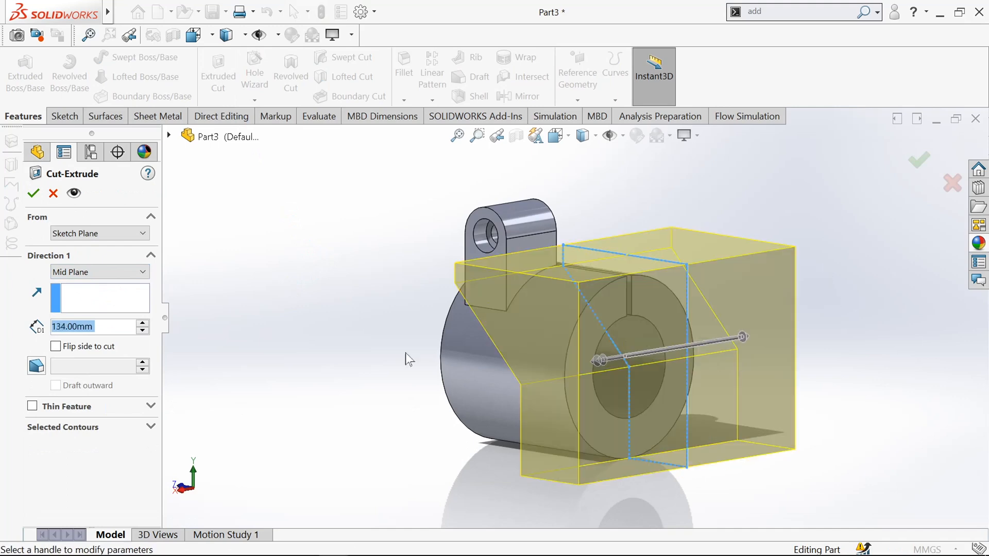
left_click(35, 195)
key("f")
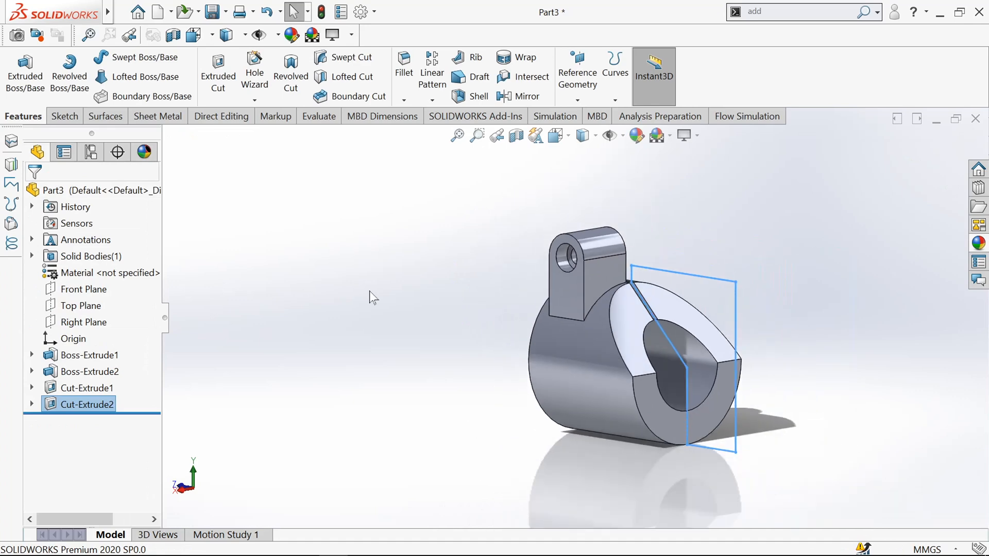
left_click(370, 291)
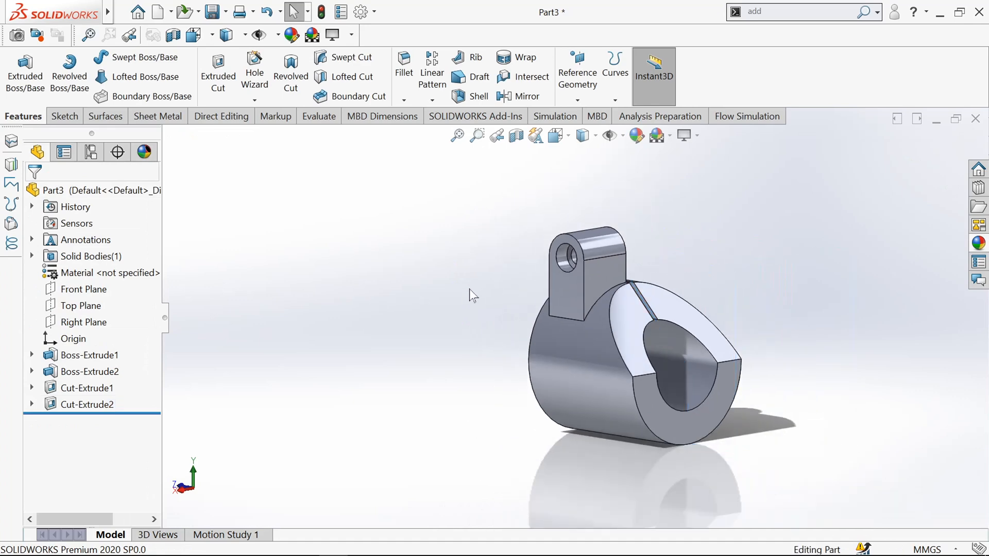
Step: Cut the bore circle region of the collar's first sketch 134 mm blind in the reversed direction, clearing the lug from the bore
middle_click_drag(470, 290, 415, 315)
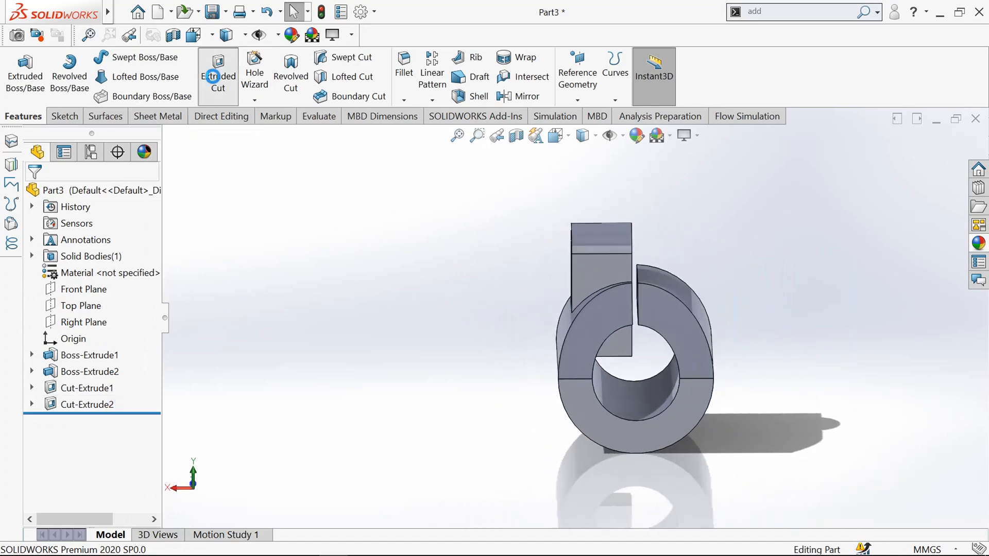
left_click(219, 75)
left_click(170, 136)
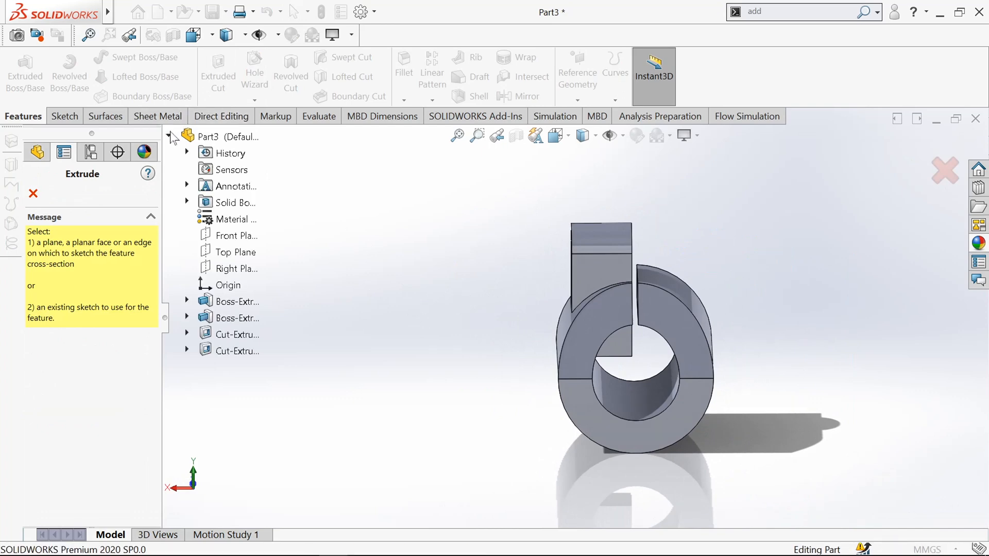
left_click(187, 302)
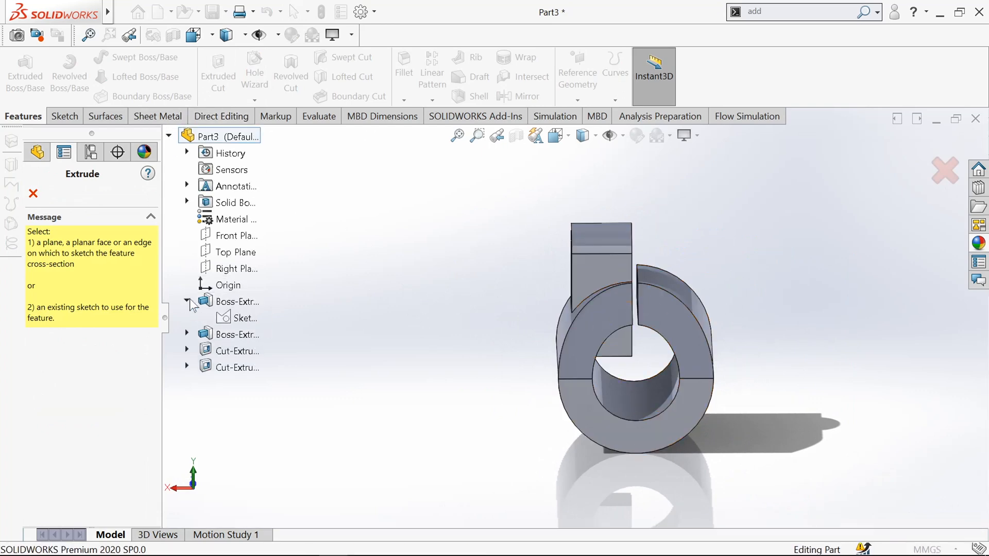
left_click(242, 318)
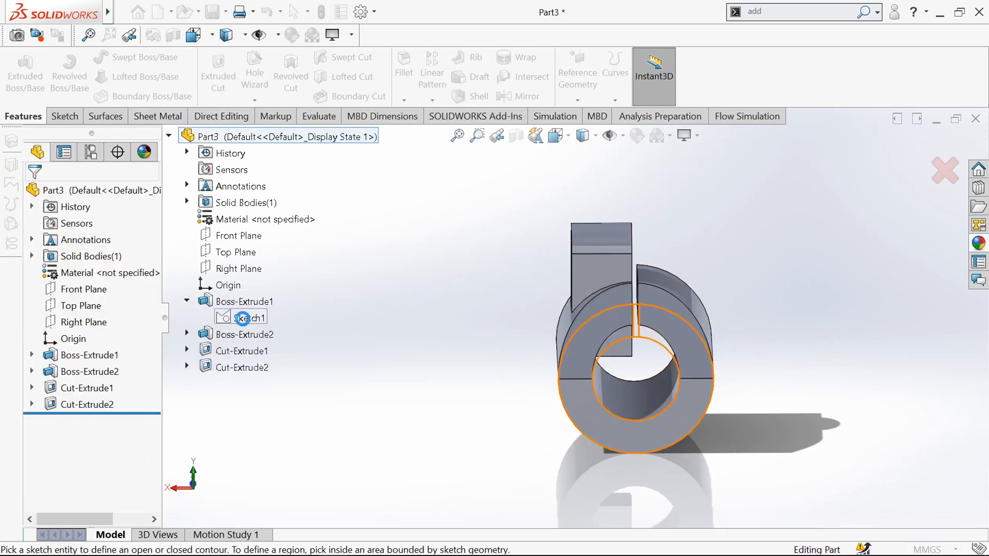
left_click(647, 398)
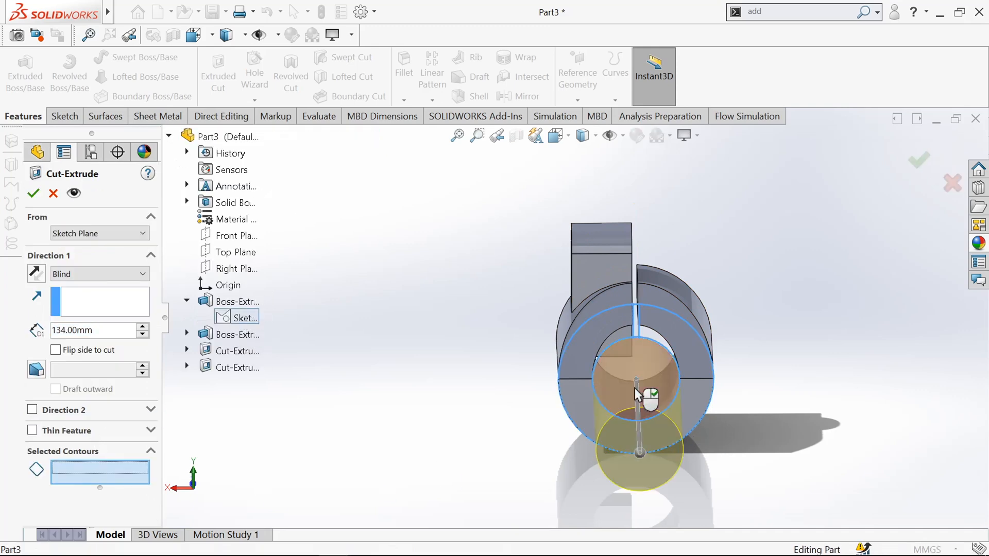
left_click(40, 278)
left_click(34, 194)
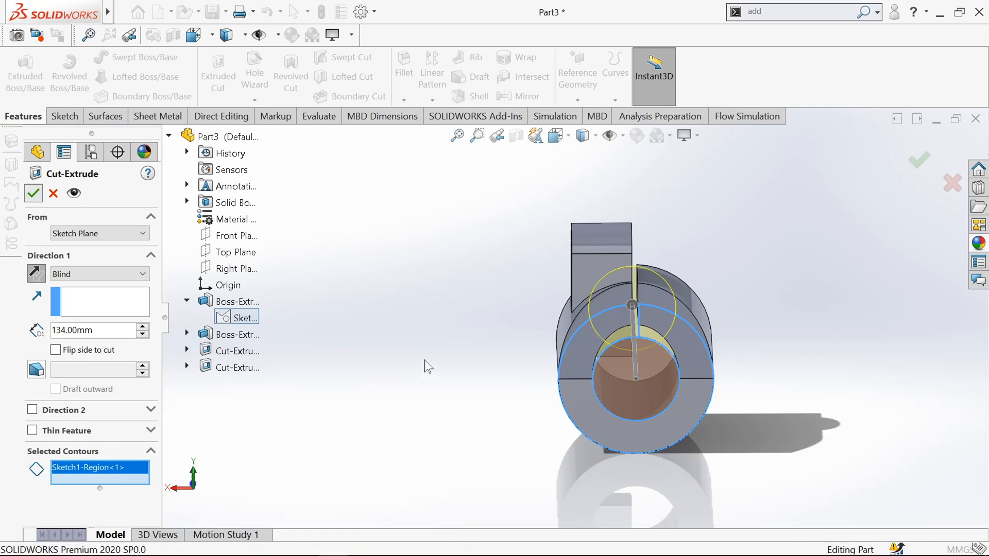
middle_click_drag(418, 296, 456, 348)
left_click(464, 351)
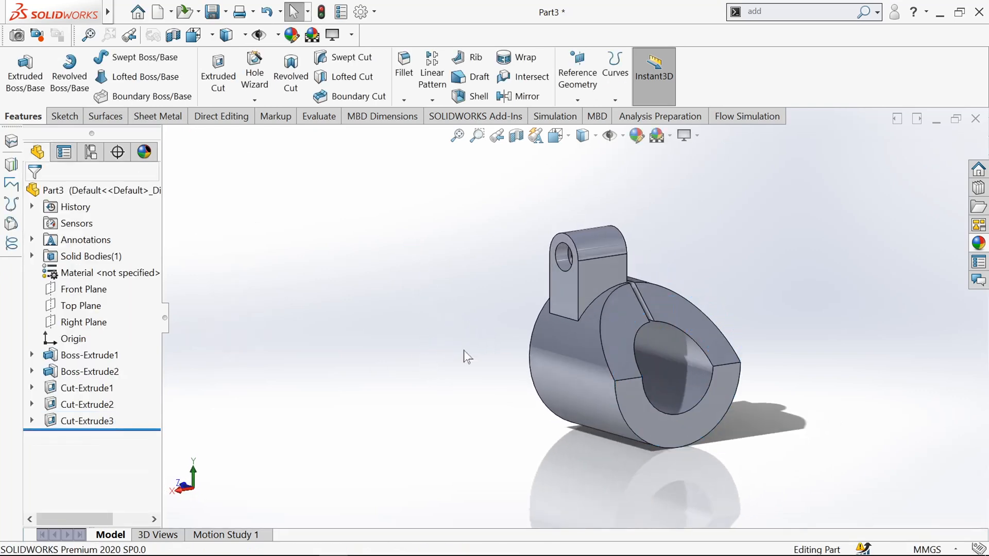
Step: Fillet the two short edges where the sloped cut meets the flat end face with a 12 mm radius
left_click(405, 88)
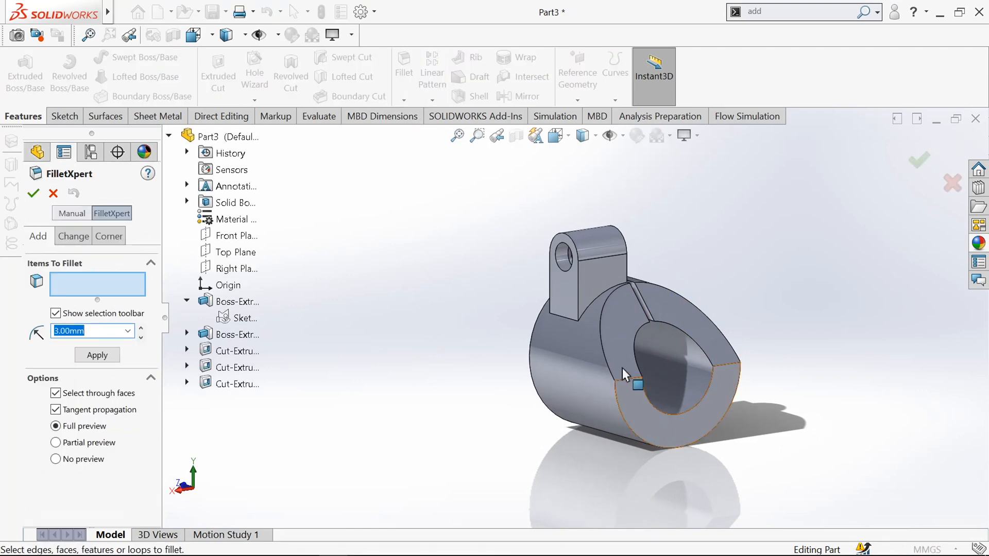
left_click(626, 381)
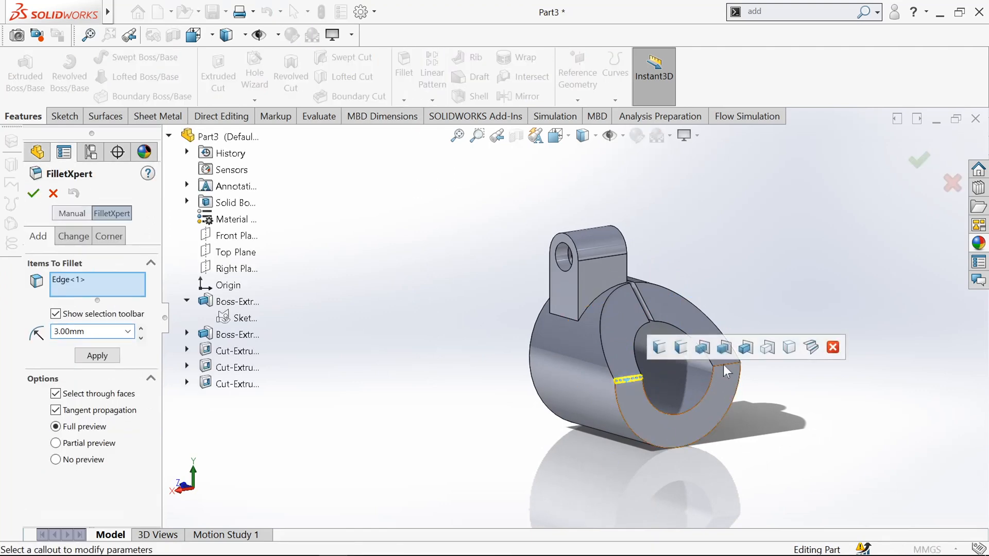
left_click(724, 365)
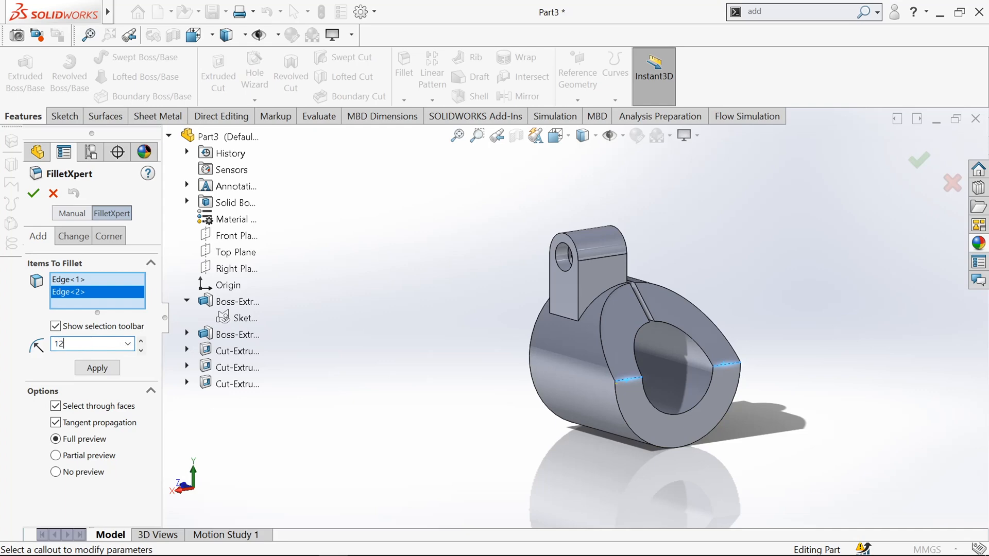
left_click(32, 190)
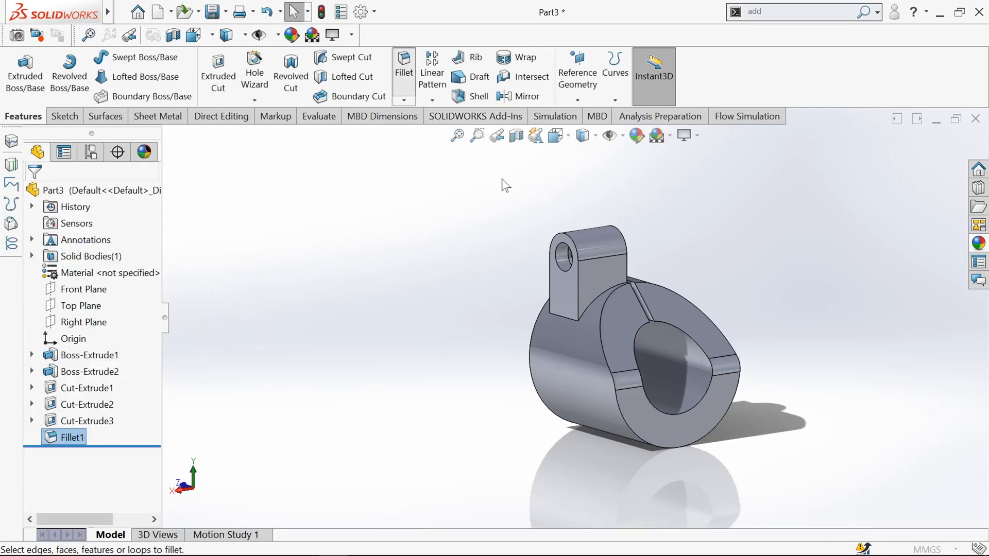
Step: Set up a 3 mm fillet on the outer edge of the sloped end and the lug's counterbored-face outline edge
scroll(637, 324, "down", 3)
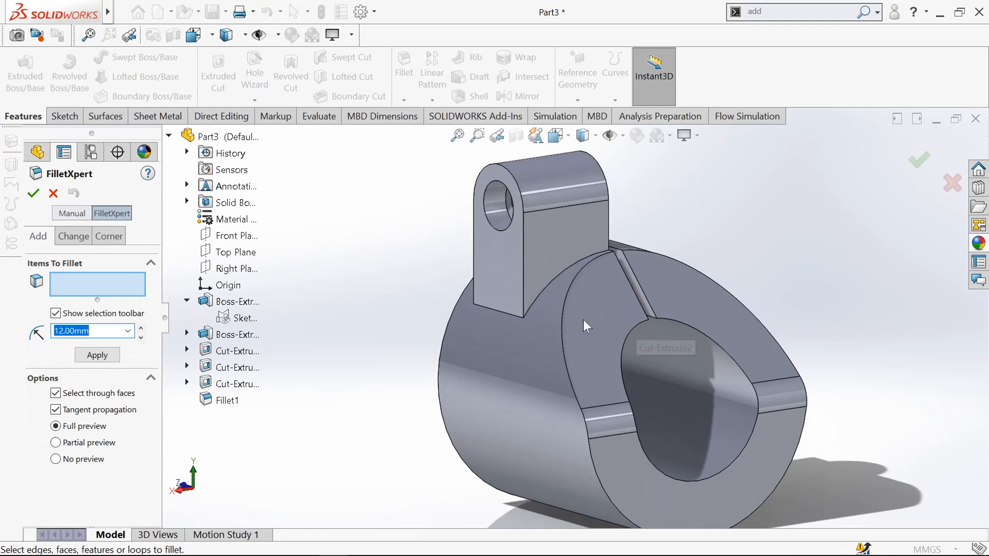
left_click(568, 289)
scroll(568, 289, "up", 2)
scroll(623, 354, "down", 2)
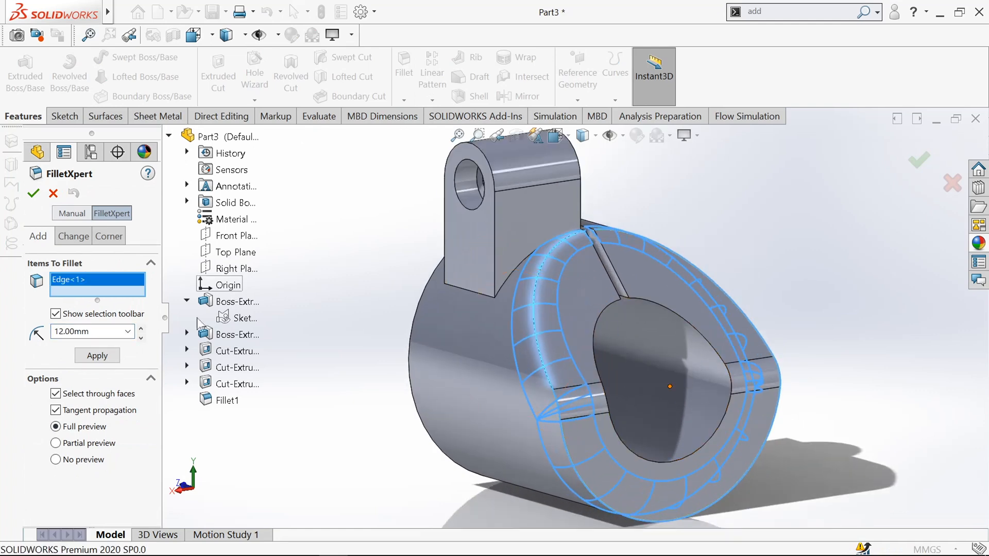
key("Return")
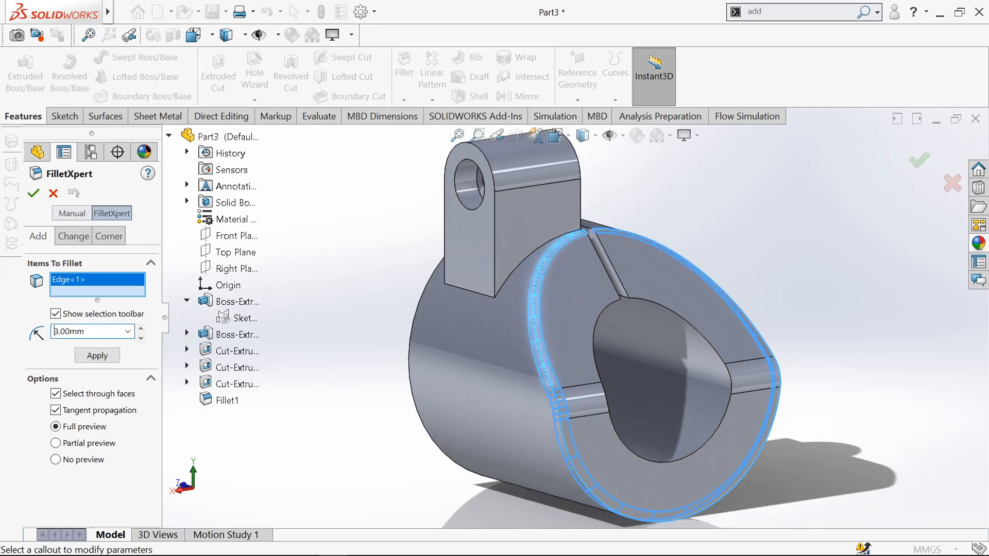
scroll(581, 335, "down", 1)
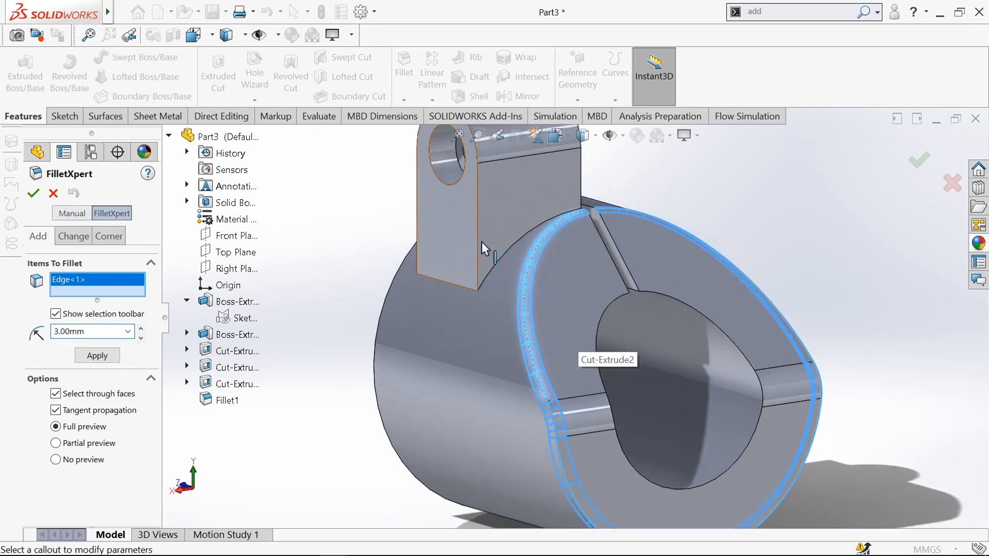
left_click(478, 257)
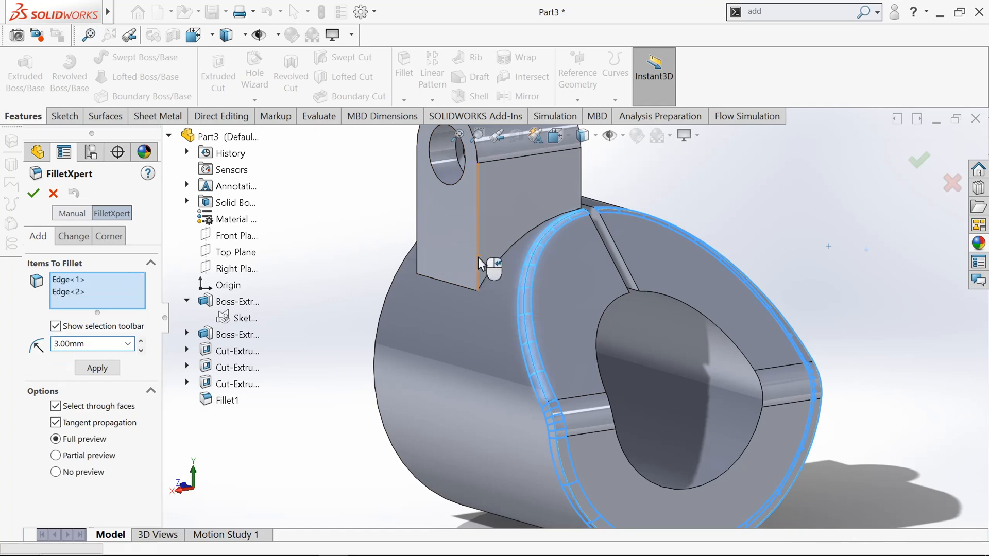
scroll(478, 261, "up", 1)
scroll(478, 259, "up", 1)
middle_click_drag(410, 287, 541, 296)
scroll(550, 305, "down", 5)
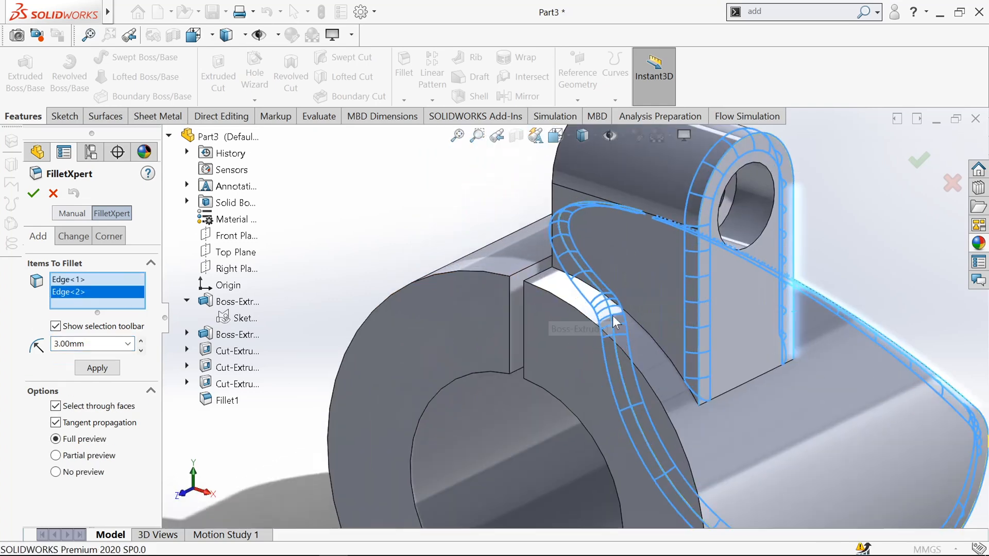
left_click(648, 328)
scroll(647, 328, "up", 2)
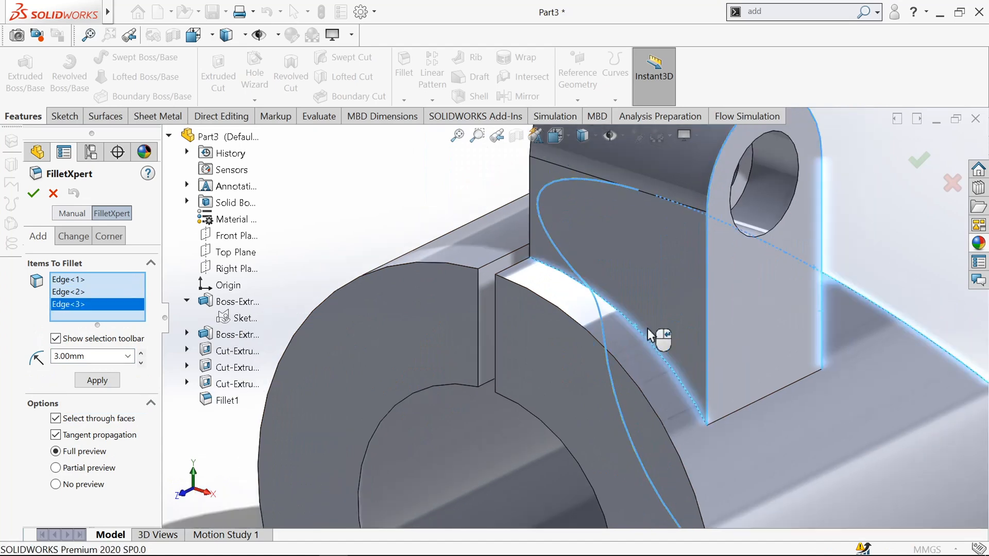
right_click(74, 306)
left_click(107, 334)
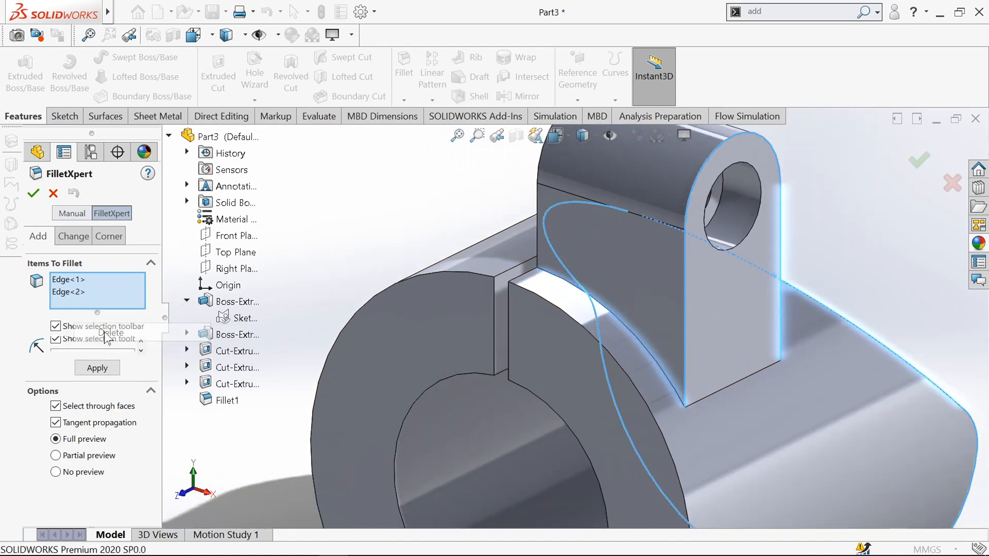
Step: Add the inner bore edge at the sloped end to the 3 mm fillet selection and complete the fillet
middle_click_drag(349, 229, 380, 323)
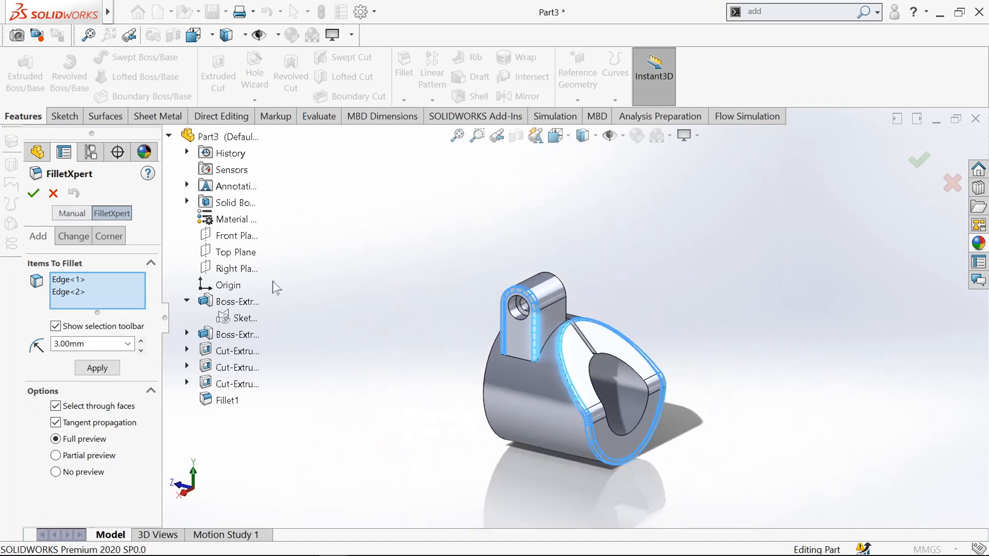
scroll(625, 452, "down", 4)
left_click(625, 426)
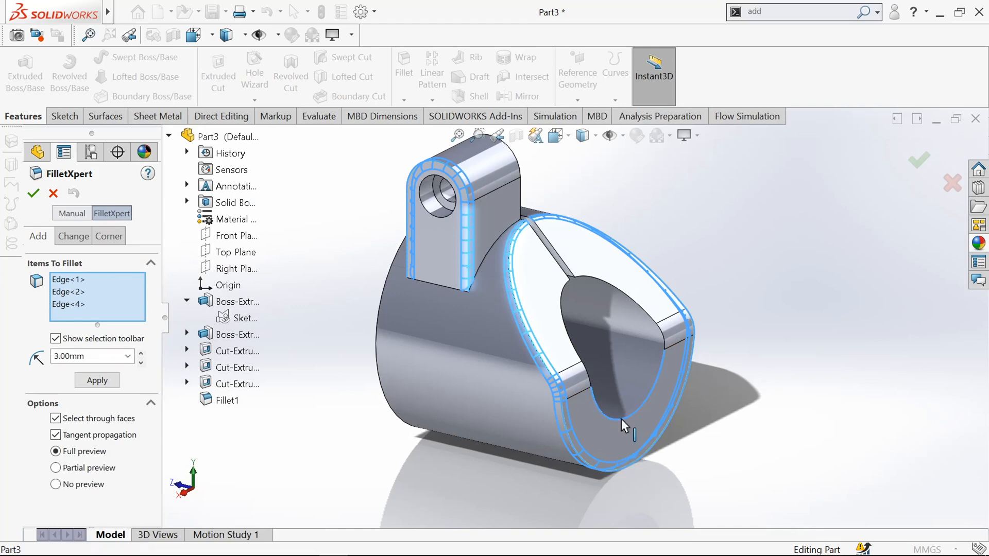
middle_click_drag(625, 426, 624, 426)
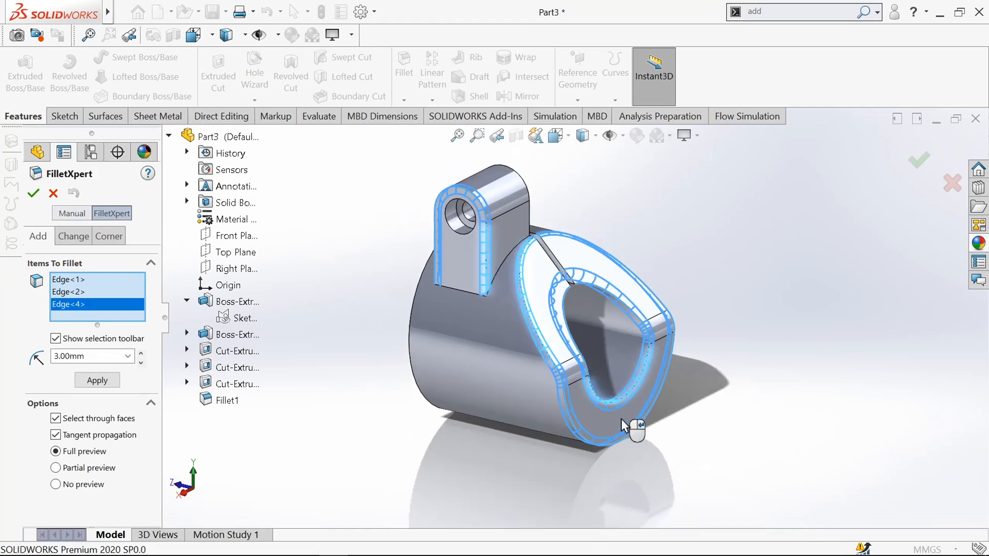
left_click(34, 194)
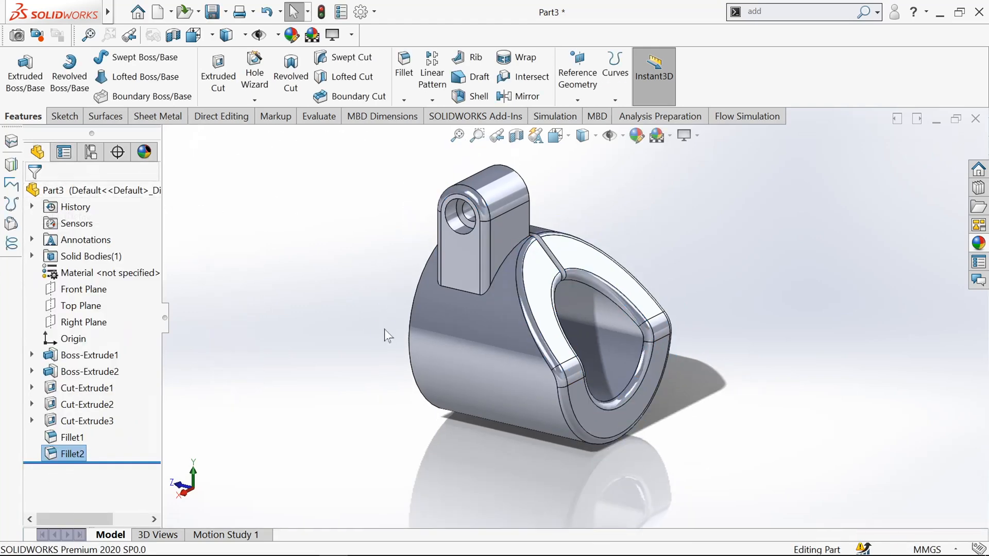
Step: Mirror the filleted half-collar body about the Right Plane with Merge solids enabled
middle_click_drag(384, 330, 362, 344)
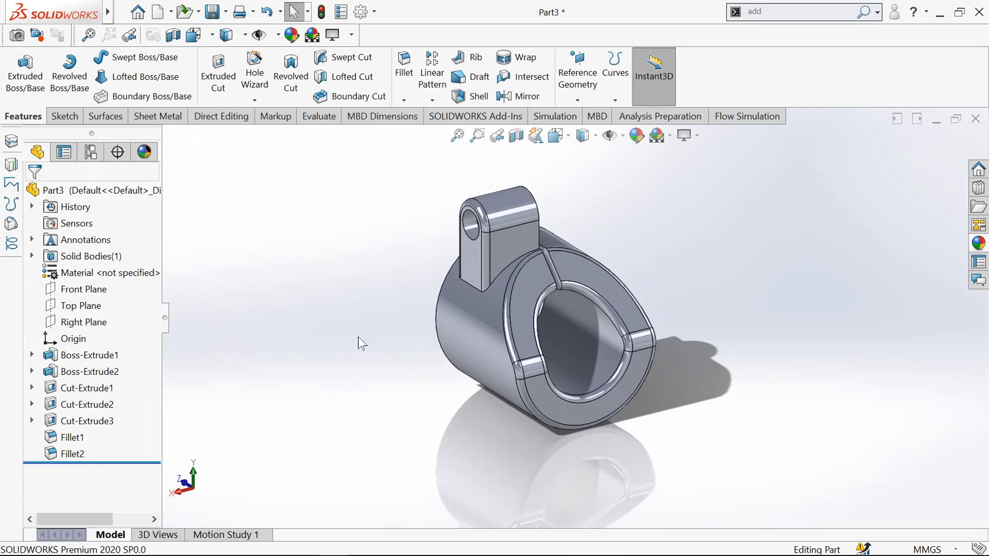
left_click(525, 98)
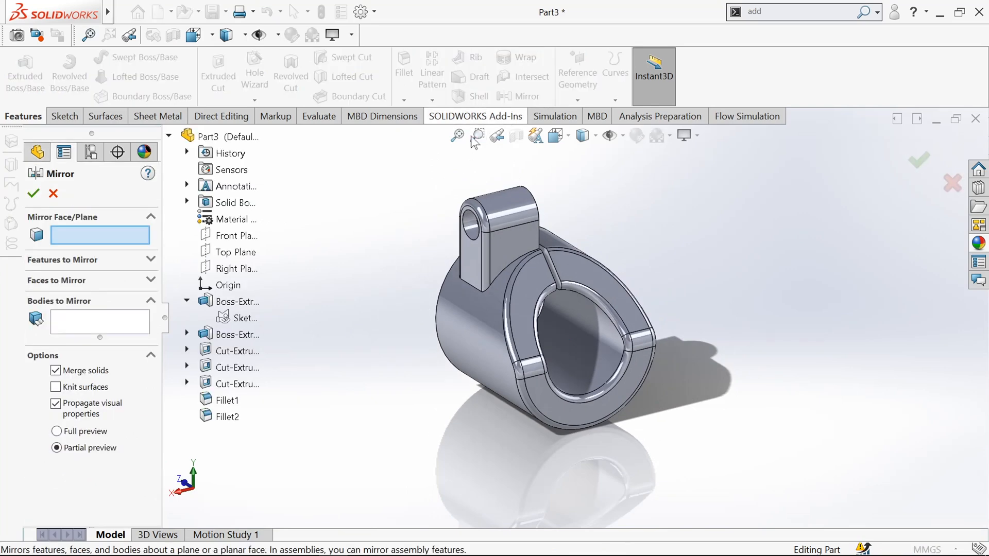
left_click(238, 269)
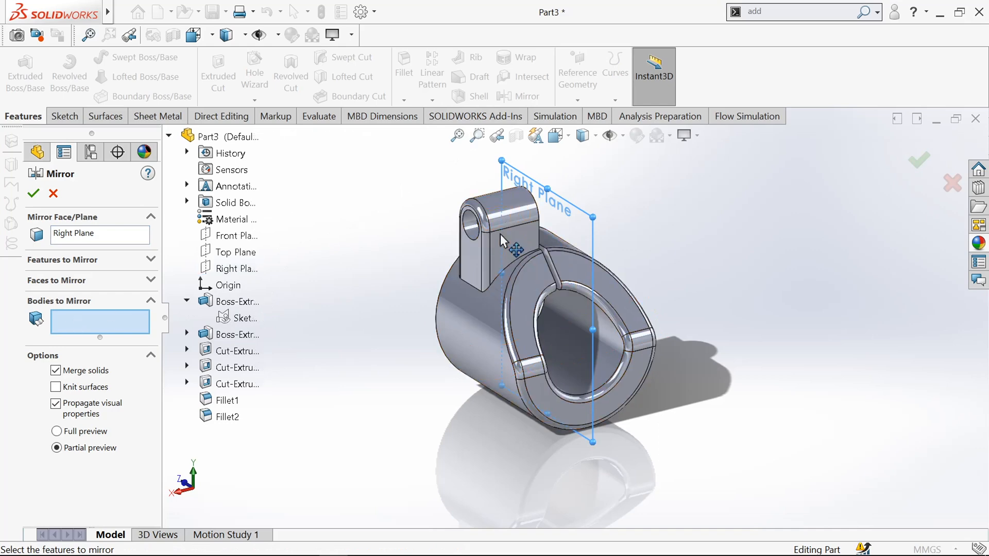
left_click(498, 217)
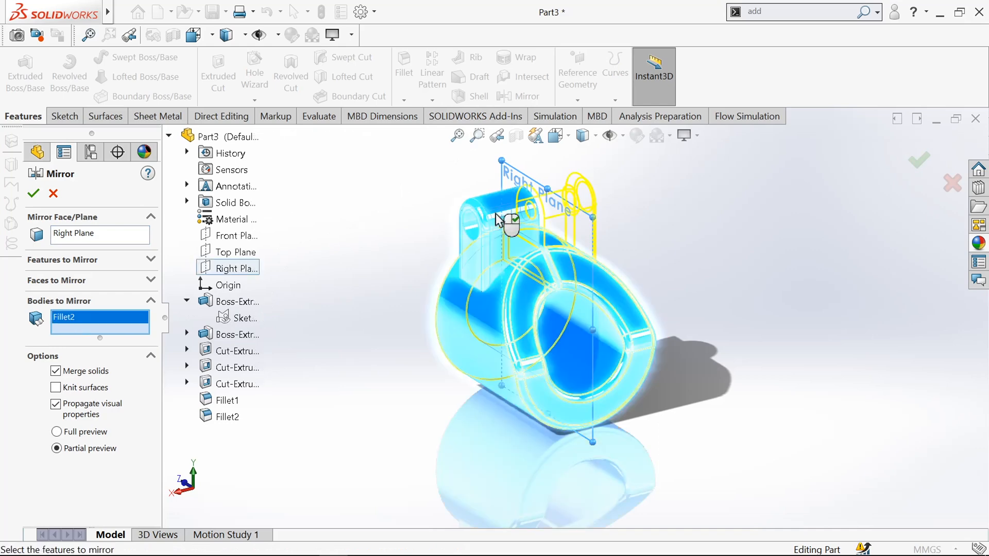
left_click(33, 194)
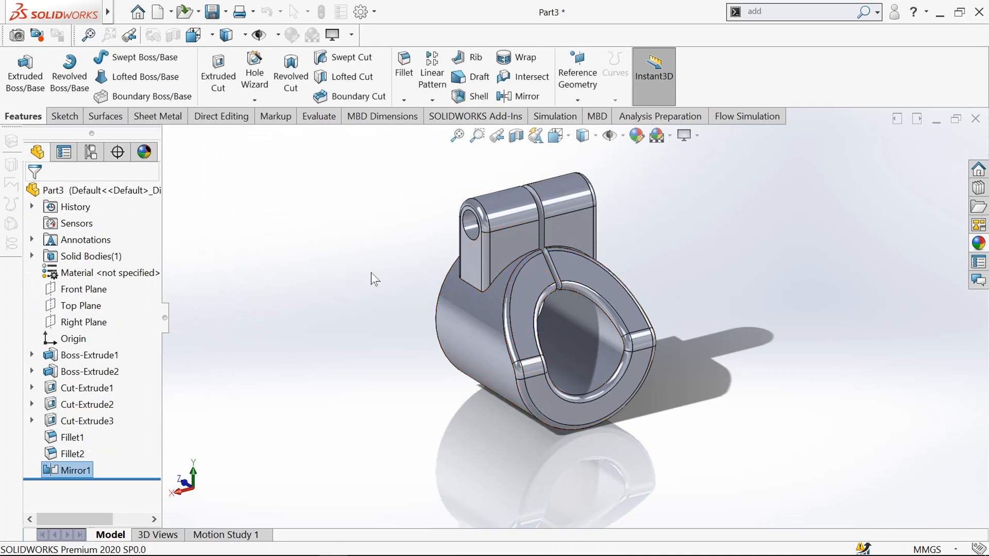
Step: Display the part shaded without edge lines and turn on ambient occlusion
middle_click_drag(369, 335, 379, 316)
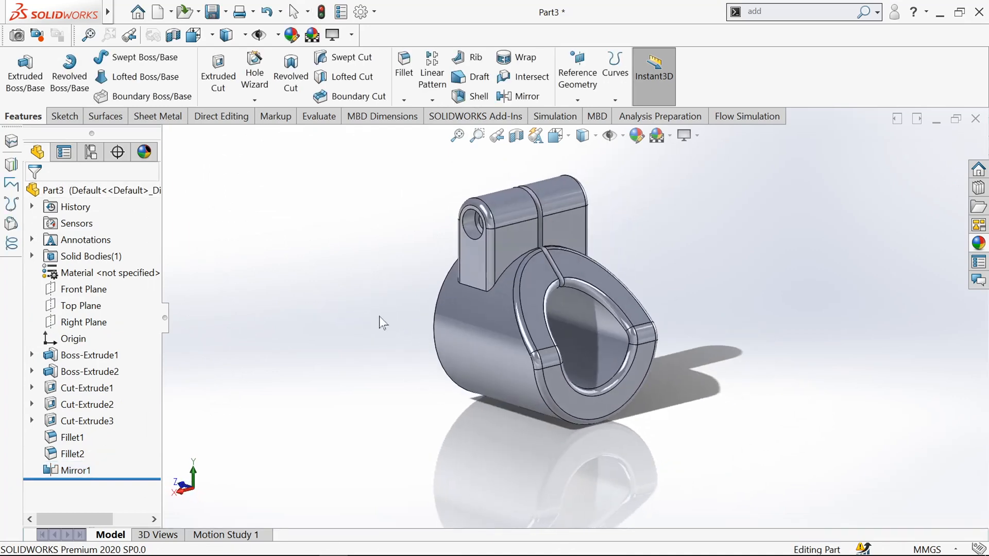
left_click(596, 140)
left_click(585, 180)
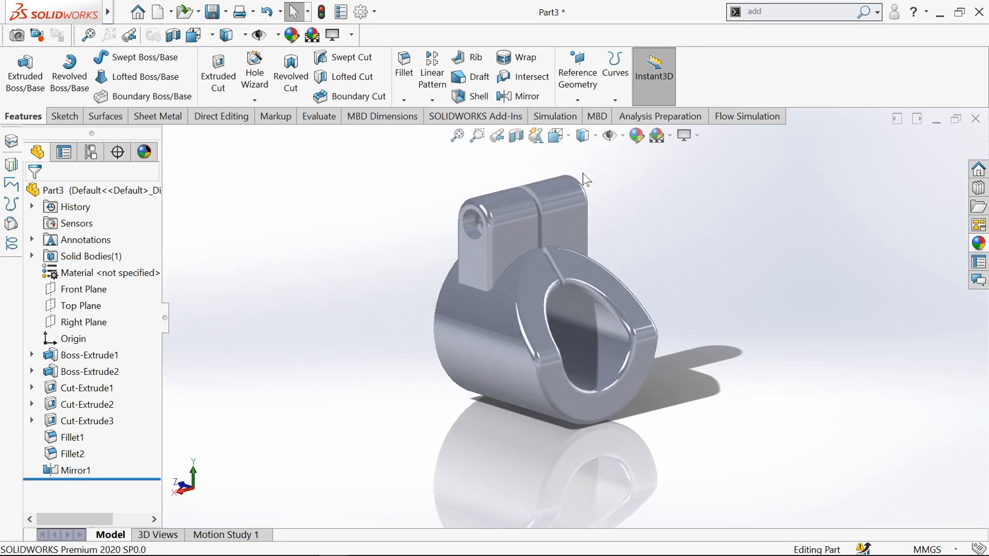
left_click(697, 136)
middle_click_drag(353, 227, 342, 248)
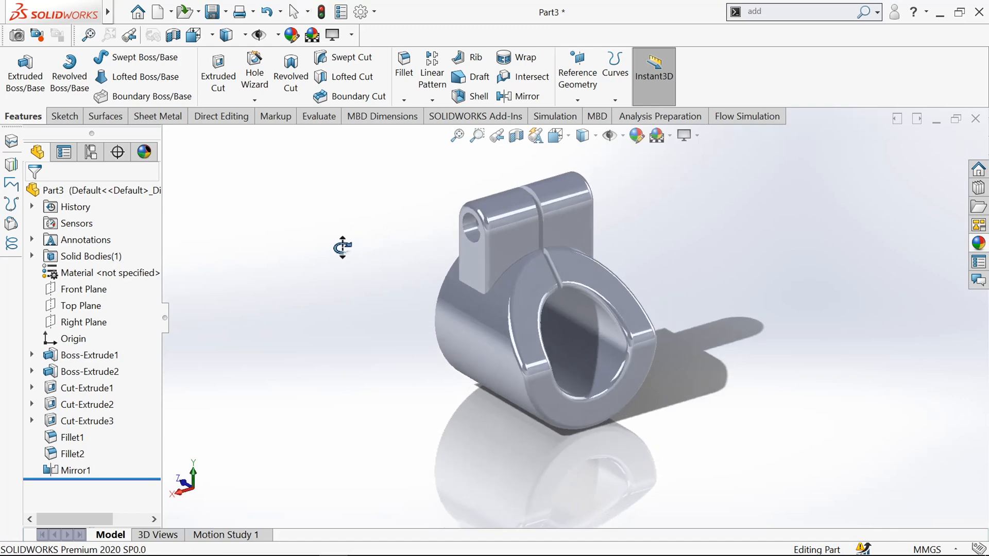
Step: Apply a dark teal color from the standard swatches to the whole part
left_click(77, 192)
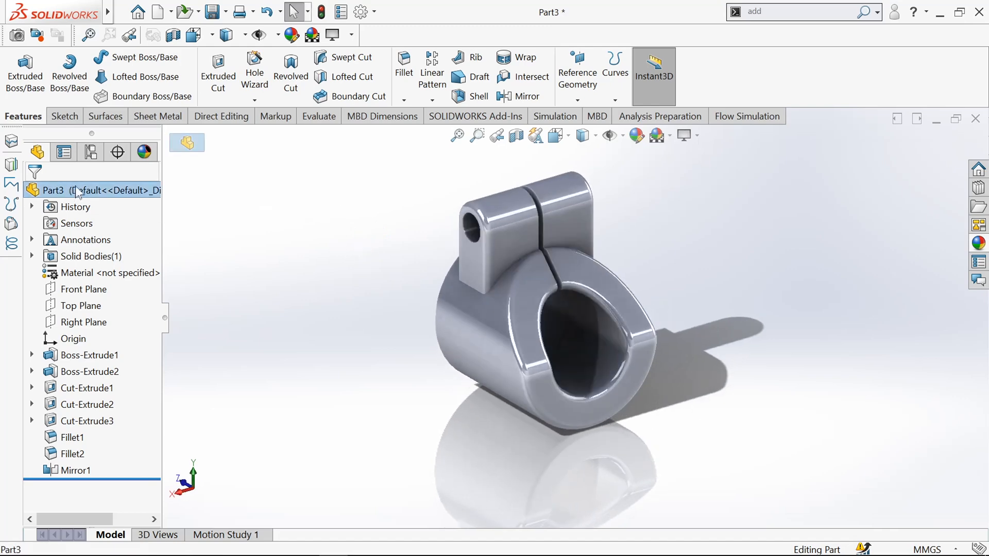
left_click(637, 144)
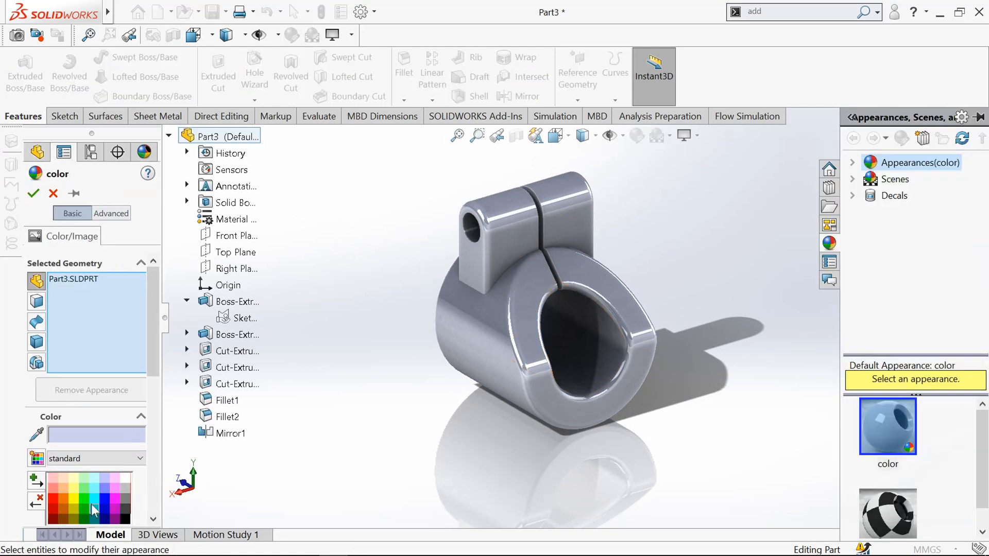
left_click(94, 505)
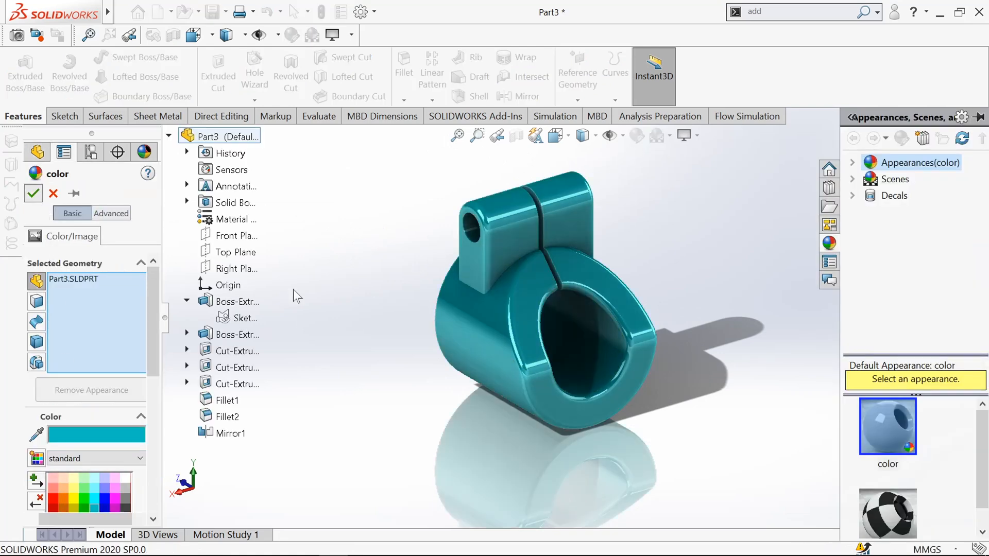
key("Return")
middle_click_drag(377, 283, 344, 273)
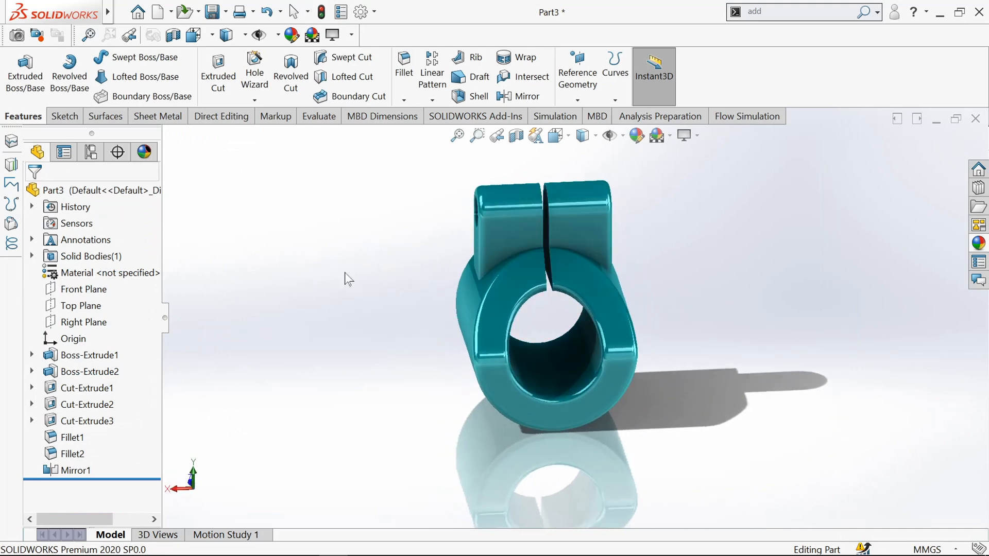